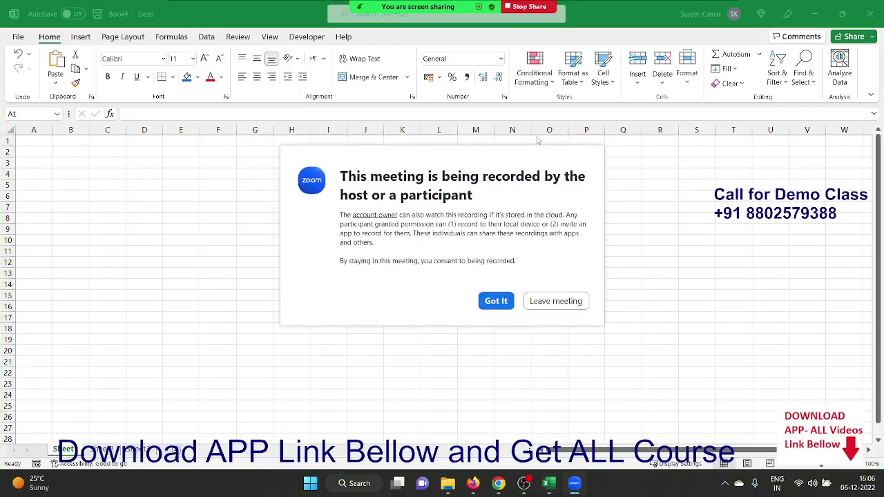
Step: Dismiss the meeting recording notice and bring the blank Excel workbook into focus
click(503, 306)
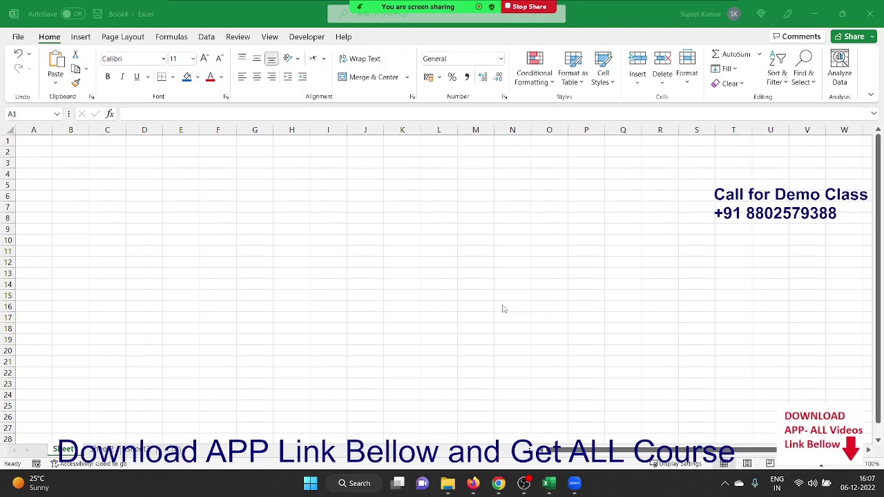
click(52, 171)
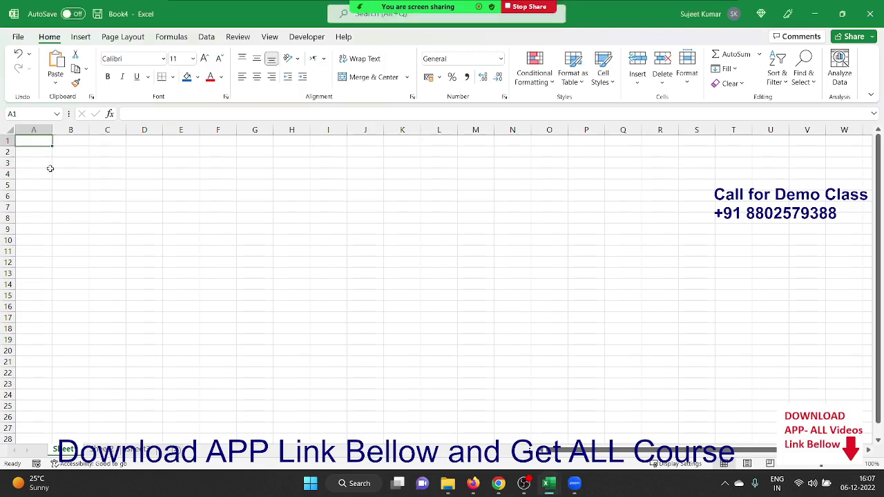
click(44, 155)
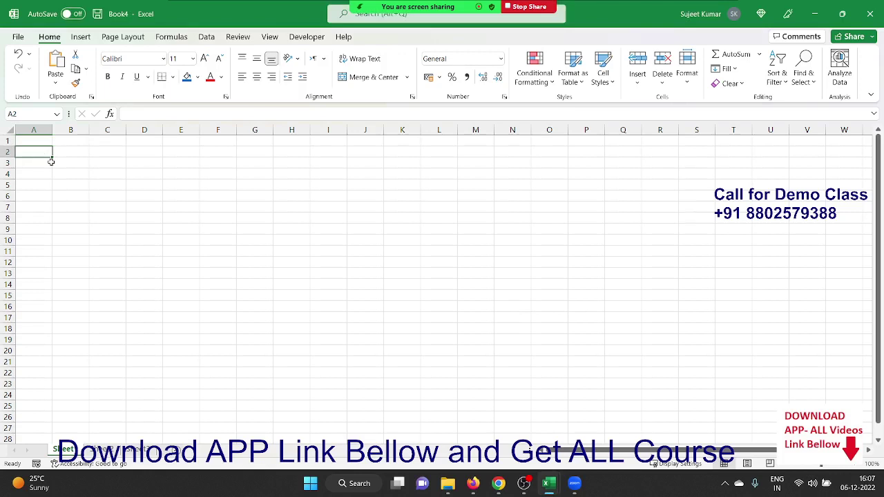
click(52, 163)
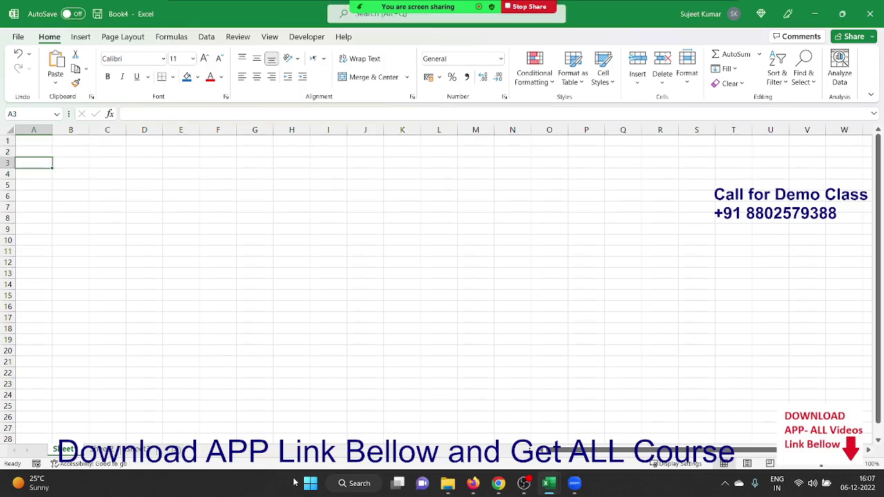
Step: Open the Day-11 Conditional Formating - Q Solution workbook from the EXCEL-2021 folder
mouse_move(450, 490)
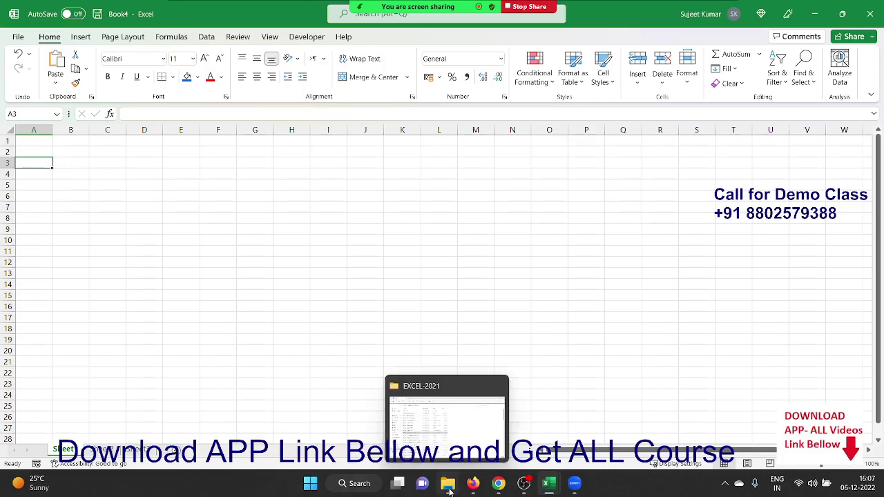
click(449, 489)
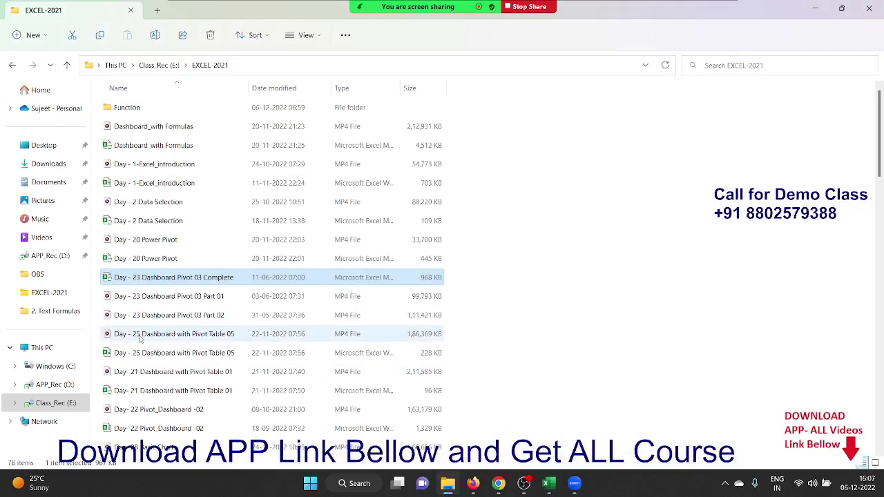
scroll(140, 338, down, 2)
scroll(140, 339, down, 2)
scroll(141, 337, down, 2)
scroll(146, 329, down, 2)
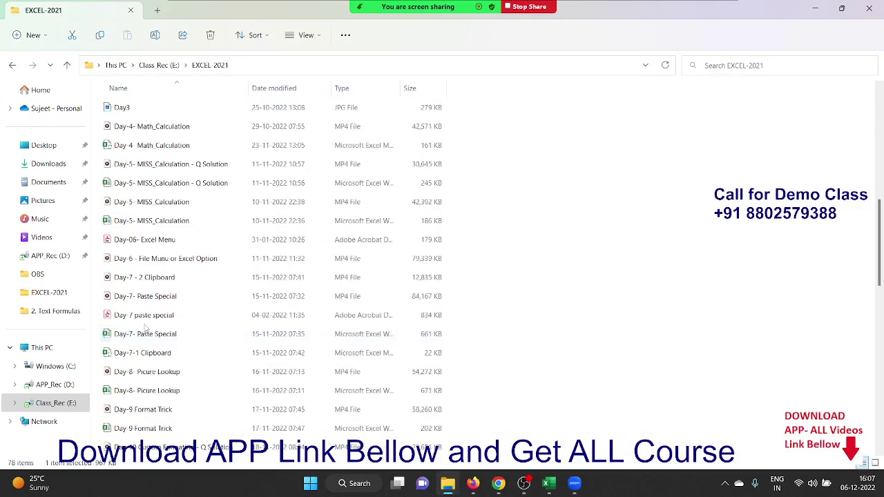
scroll(145, 329, up, 4)
scroll(145, 329, up, 2)
scroll(145, 330, up, 2)
scroll(145, 329, down, 1)
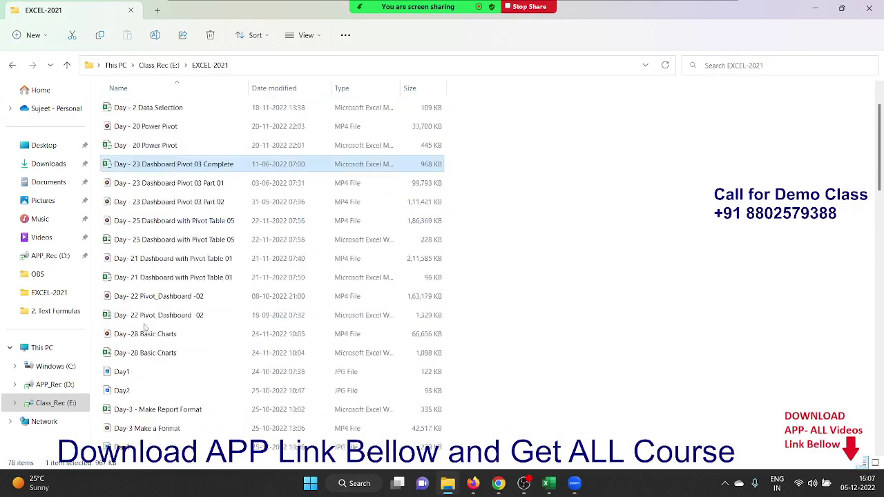
scroll(145, 330, down, 2)
scroll(145, 329, down, 2)
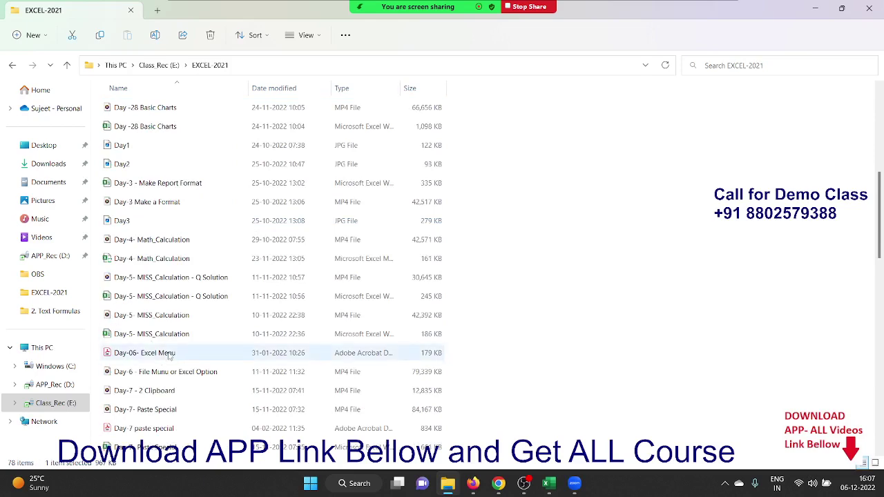
scroll(168, 354, down, 1)
scroll(156, 352, up, 1)
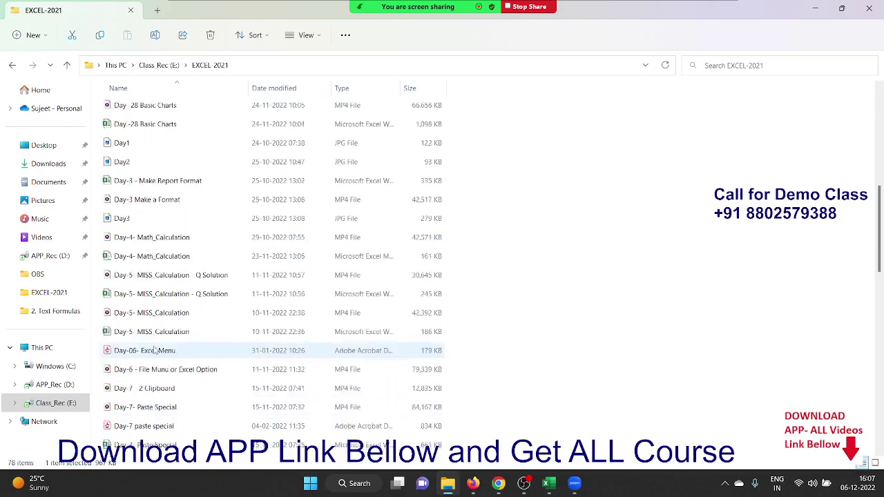
scroll(155, 350, up, 1)
scroll(195, 394, down, 2)
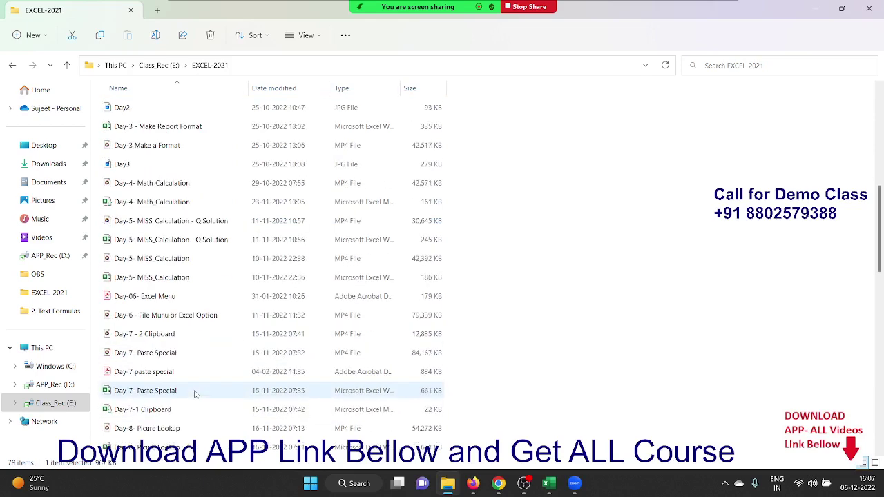
scroll(194, 394, up, 5)
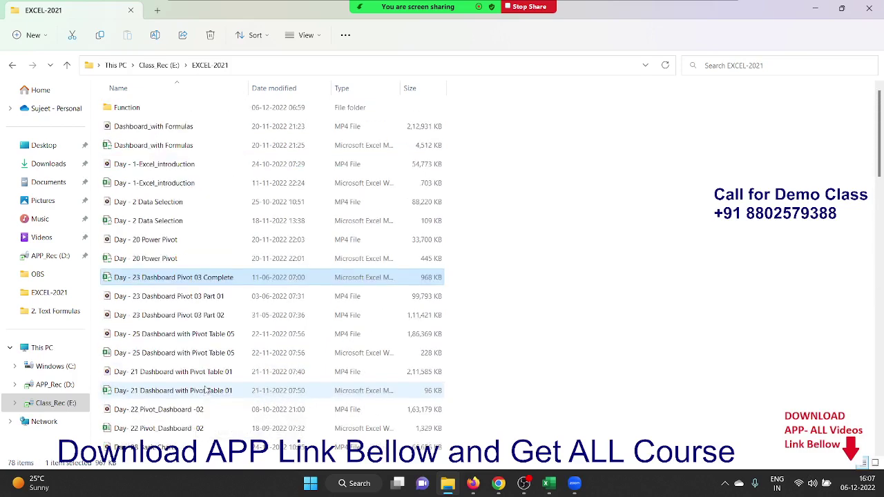
scroll(202, 381, down, 3)
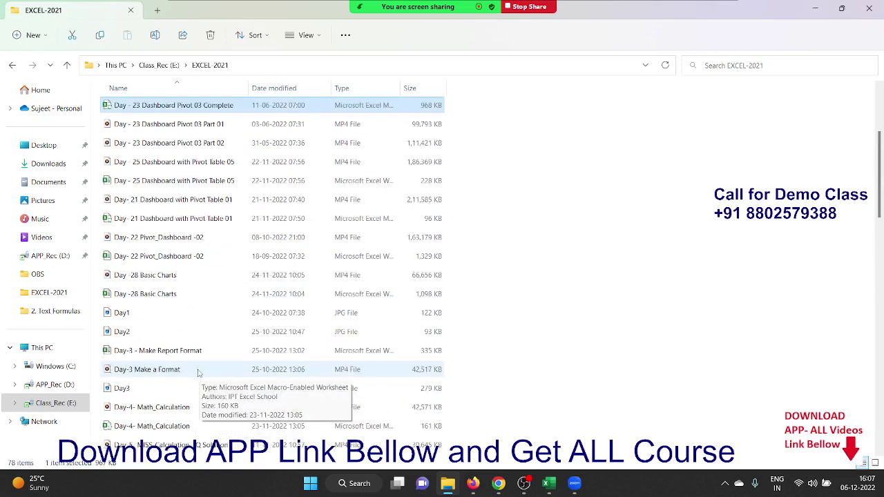
scroll(199, 374, down, 3)
scroll(198, 374, down, 3)
scroll(198, 374, down, 3)
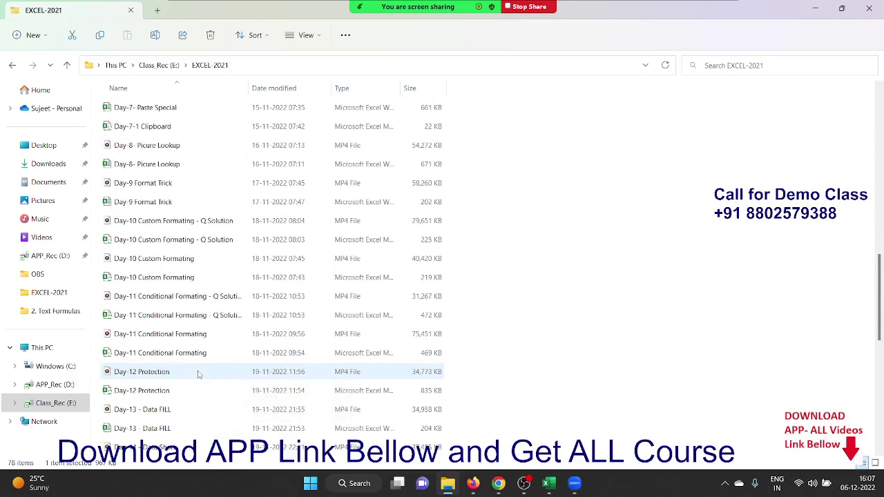
scroll(202, 390, down, 1)
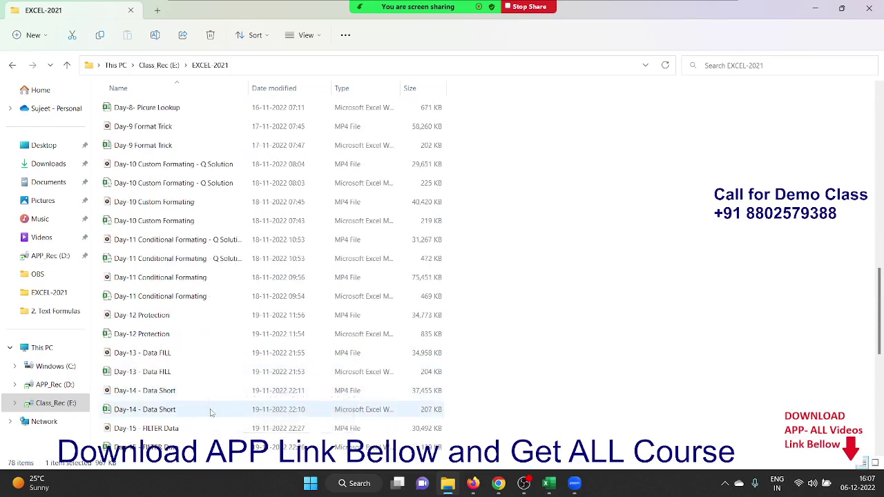
click(187, 302)
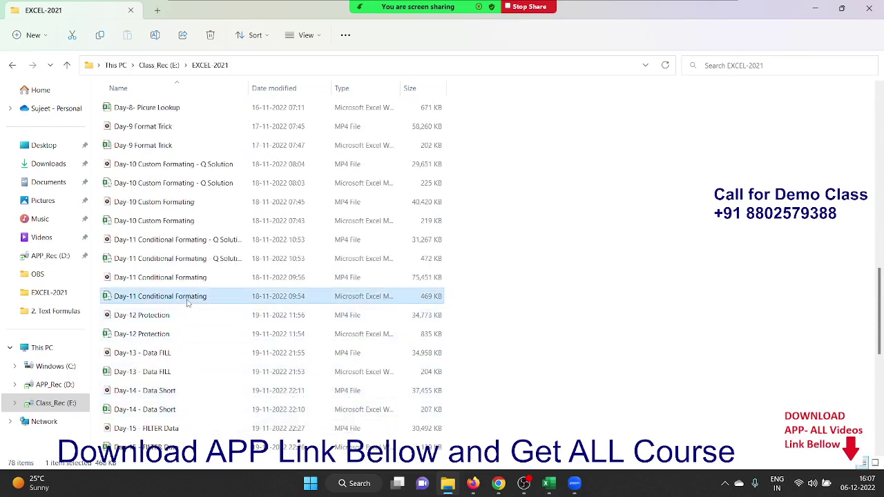
double_click(182, 259)
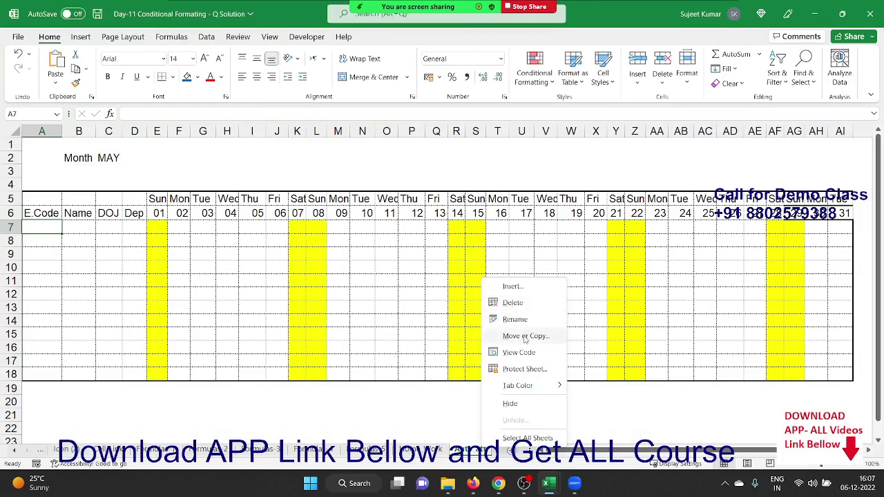
Step: Copy the May attendance sheet into a new workbook, keeping the original
click(525, 337)
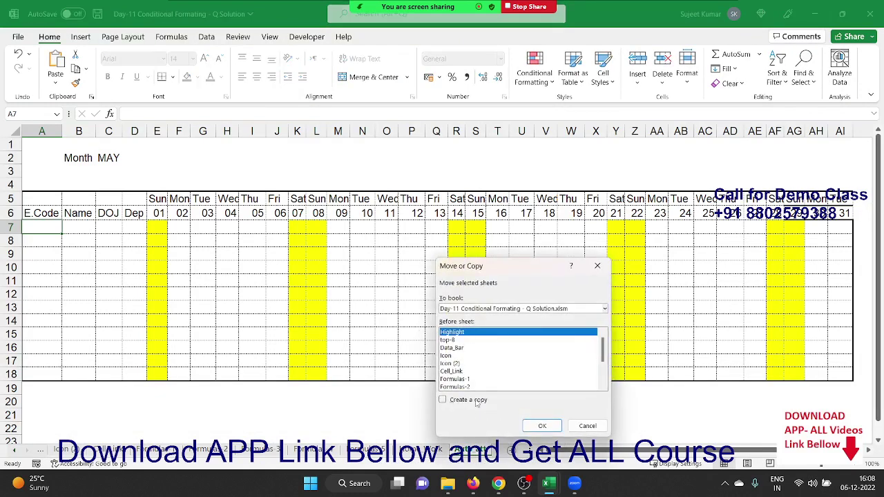
click(476, 403)
click(461, 309)
click(463, 319)
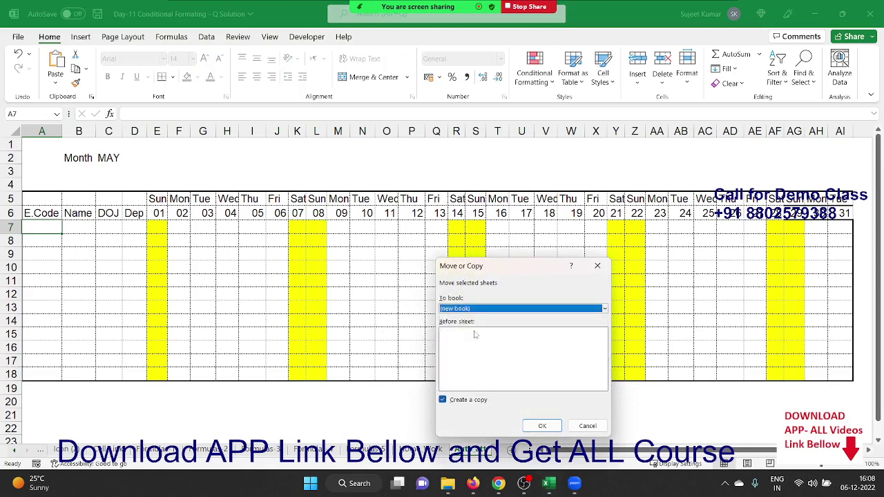
click(542, 427)
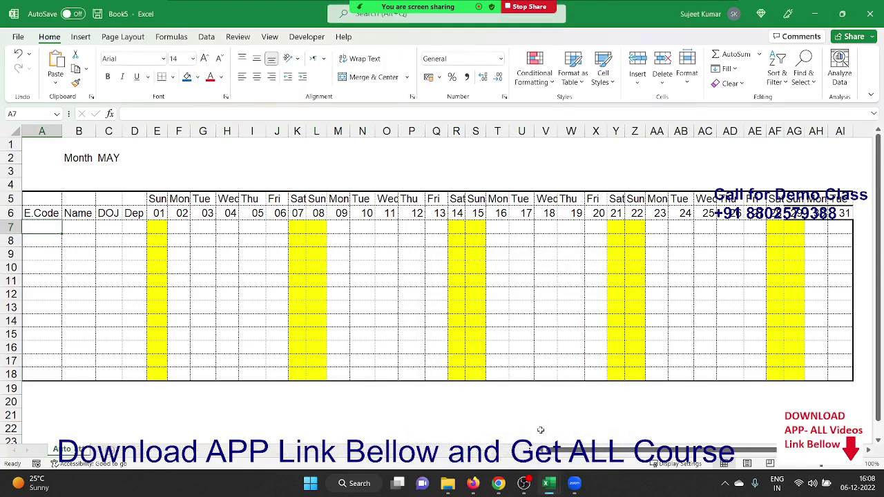
Step: Switch the C2 month dropdown to NOV, then to DEC, so the calendar shows December
click(249, 216)
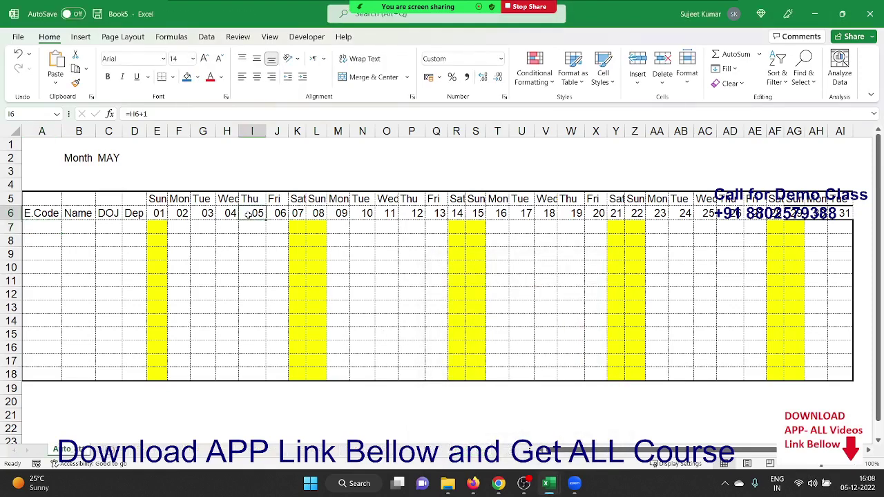
click(114, 159)
click(127, 158)
scroll(111, 207, down, 2)
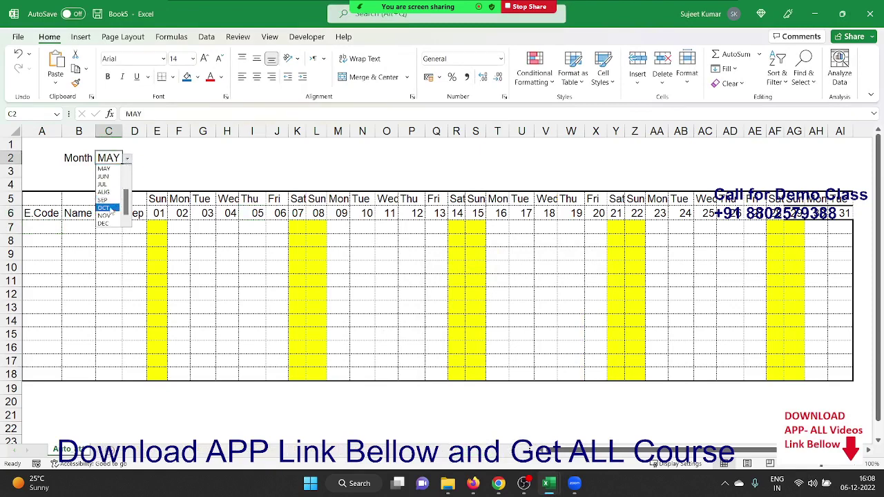
click(105, 215)
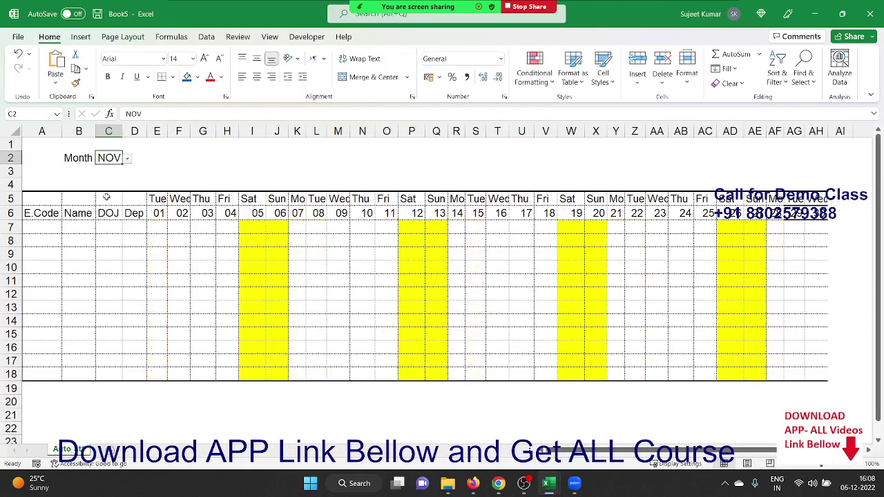
click(126, 160)
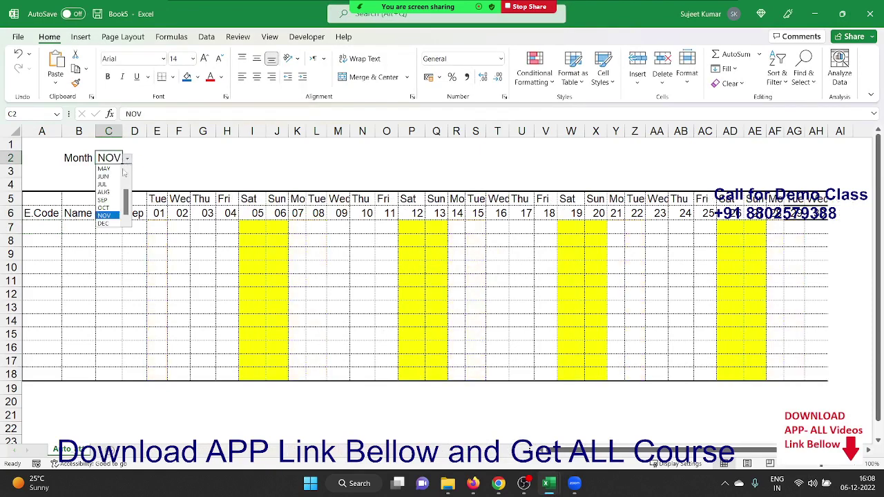
click(112, 223)
click(115, 229)
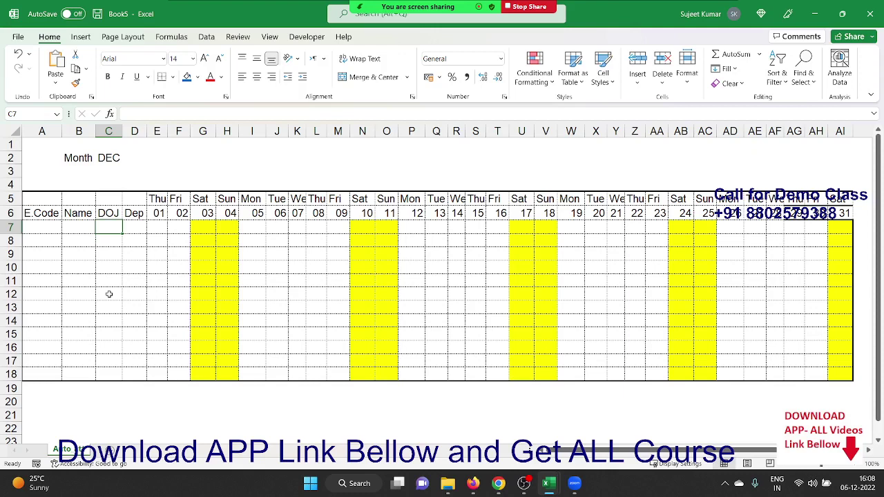
Step: Enter employee codes 1, 2 and 3 in A7:A9
key(Left)
key(Left)
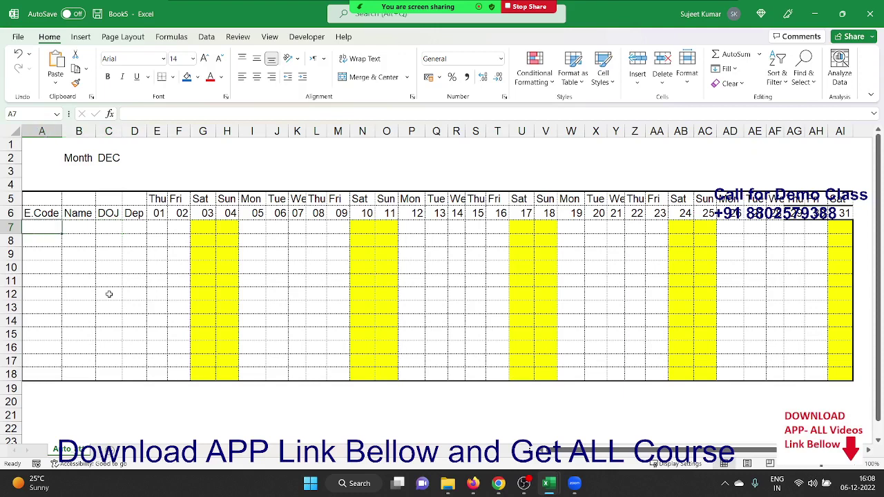
text(1)
key(Return)
text(2)
key(Return)
key(Up)
key(Up)
key(shift+Down)
click(55, 227)
click(54, 250)
text(3)
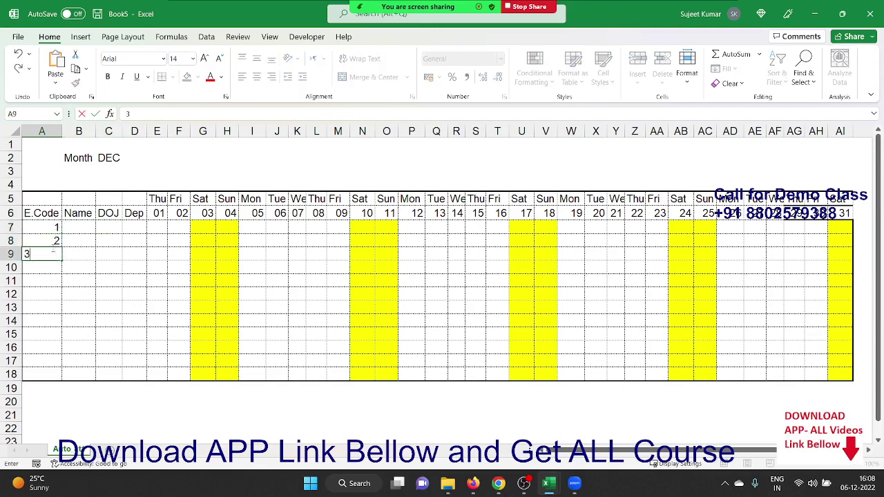
key(Up)
Step: Extend the code series down to A18 so employees are numbered 1 to 12
drag(55, 246, 57, 255)
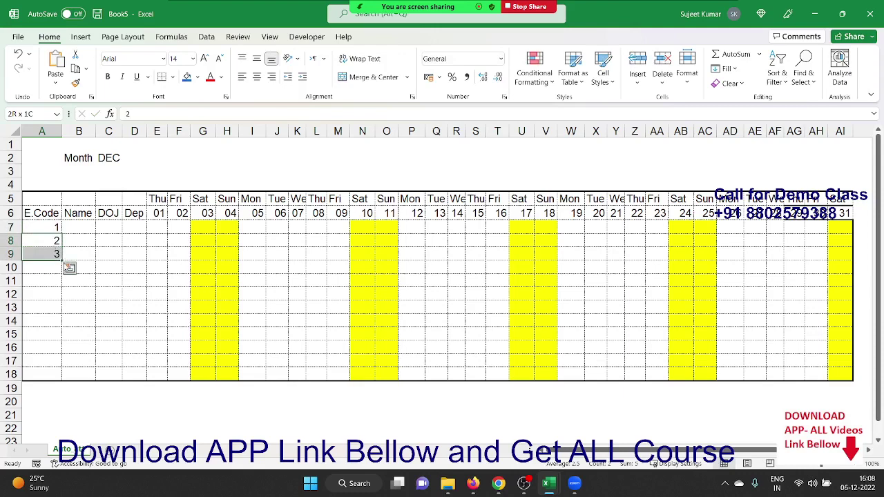
drag(63, 260, 64, 378)
click(69, 388)
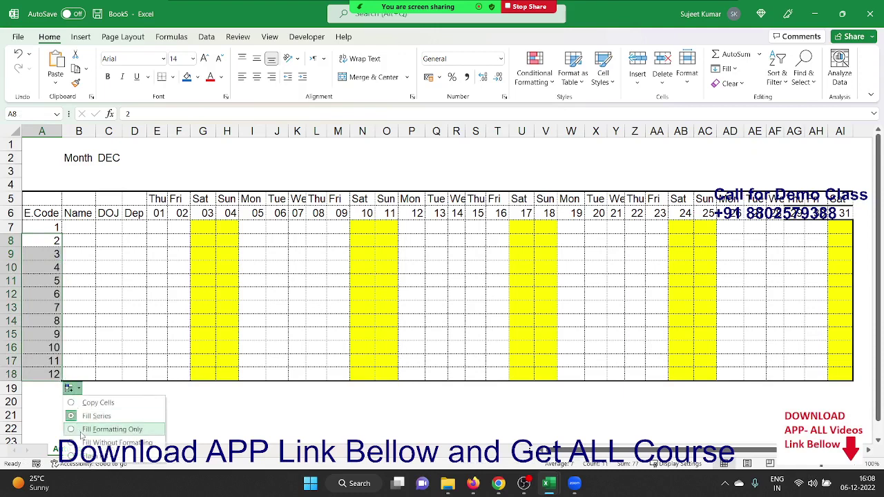
click(69, 388)
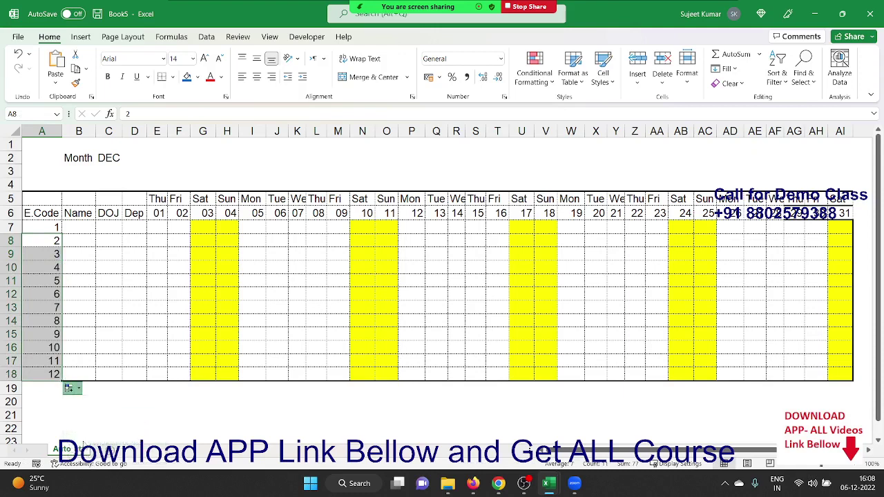
click(88, 351)
click(70, 227)
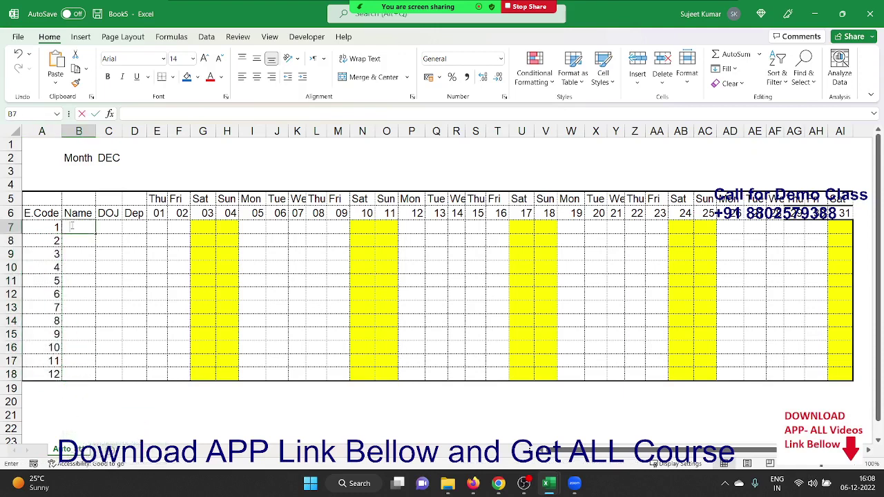
Step: Enter the first employee's name in B7 and fill names down to B18
text(pUJA)
click(76, 264)
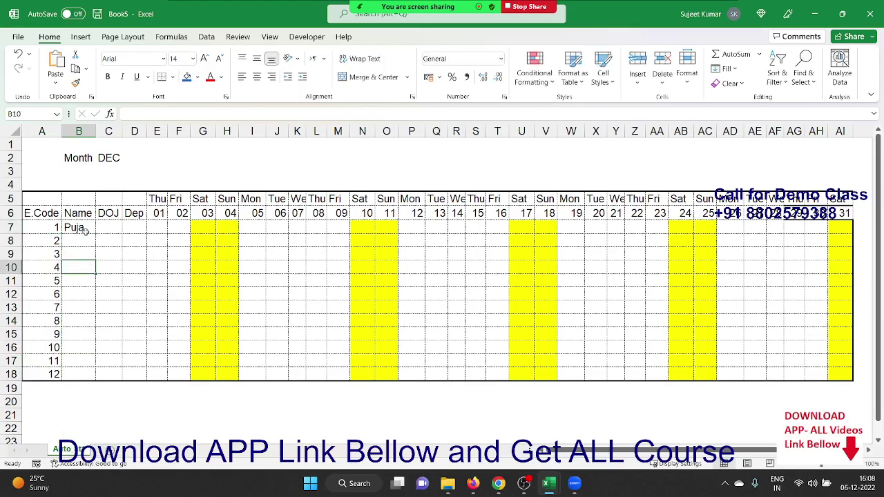
click(88, 226)
drag(95, 234, 98, 378)
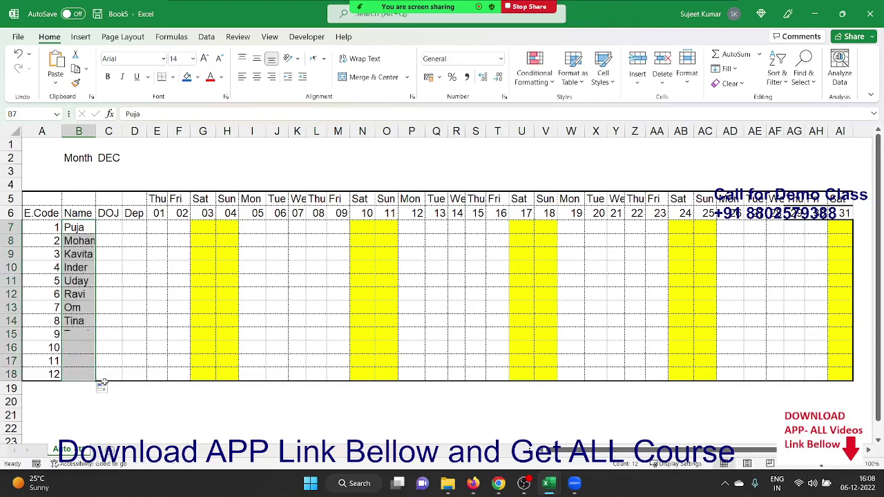
click(104, 388)
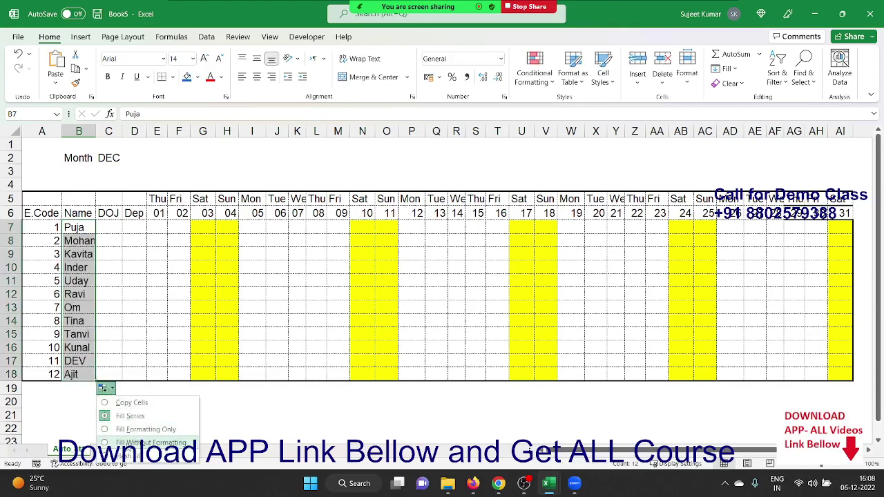
click(131, 416)
Step: Check the DOJ and first attendance cells, then add a new blank worksheet
click(105, 243)
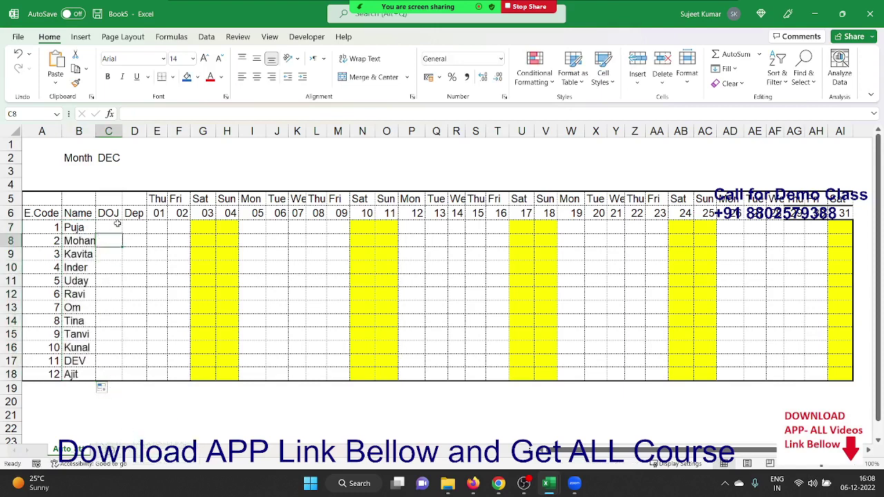
click(116, 223)
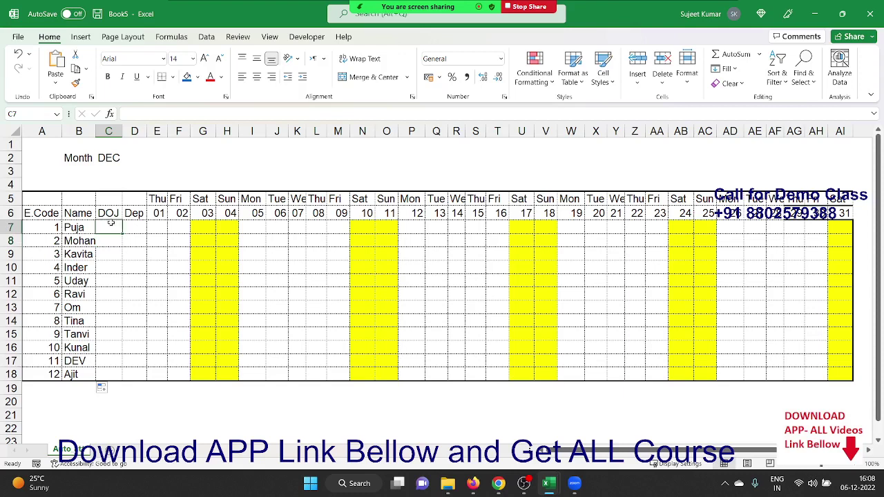
click(166, 230)
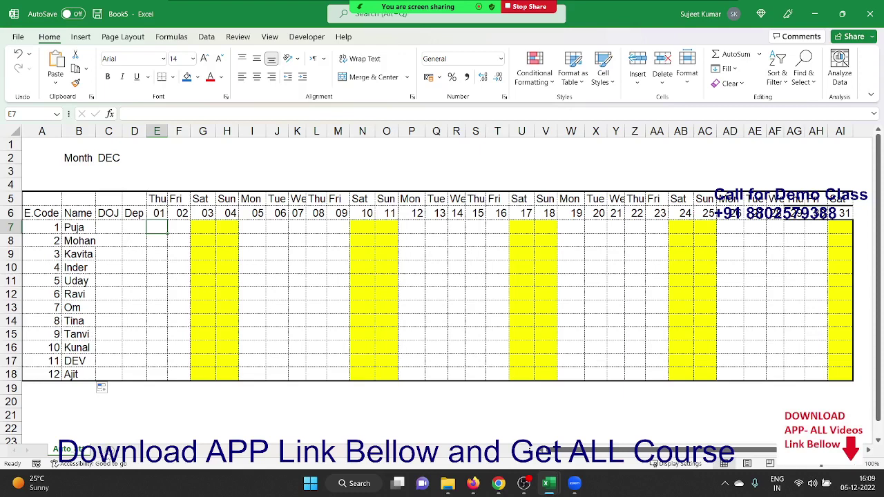
click(107, 450)
Step: Add a second blank sheet and rename both new worksheet tabs
double_click(107, 450)
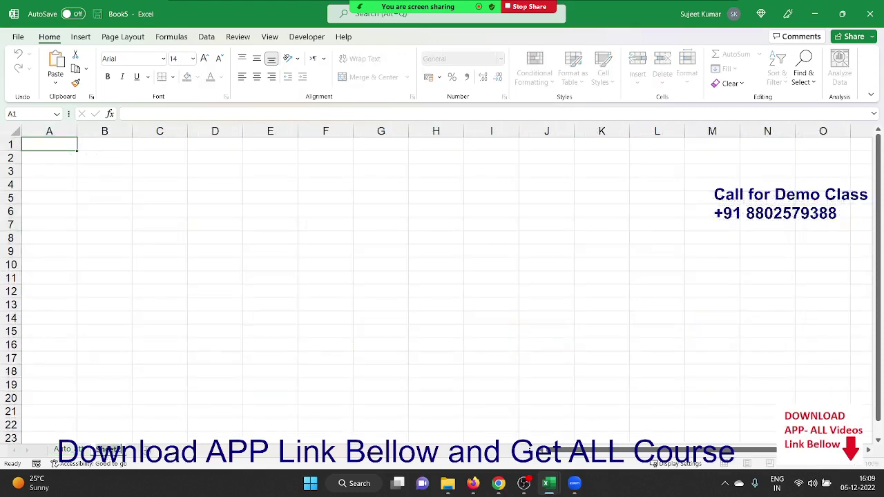
text(D)
click(145, 385)
click(164, 449)
double_click(126, 450)
click(105, 357)
Step: Enter holiday dates 01-Jan, 14-Jan, 26-Jan and 17-Mar in A1:A4
click(66, 150)
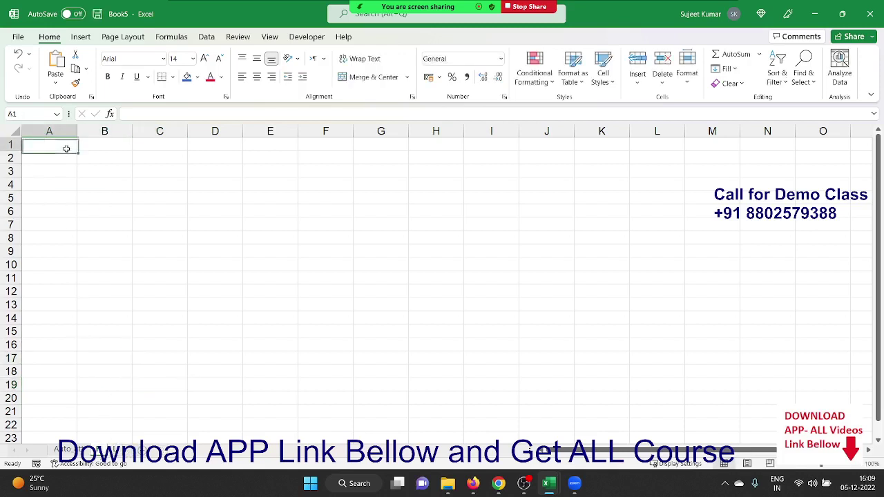
text(1/1)
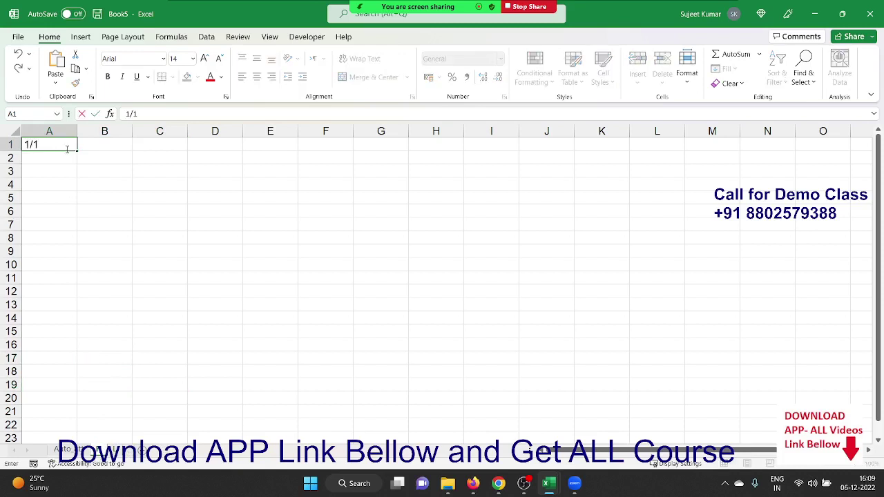
key(Return)
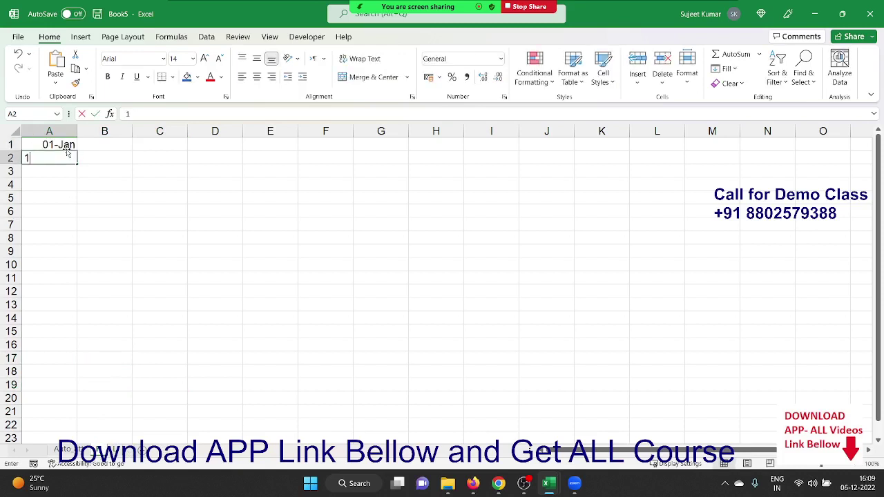
text(14-Jan)
key(Return)
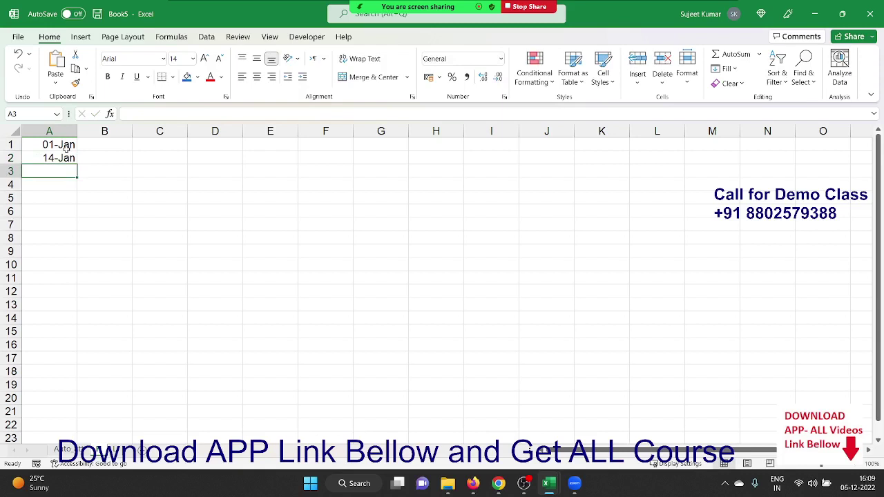
text(26)
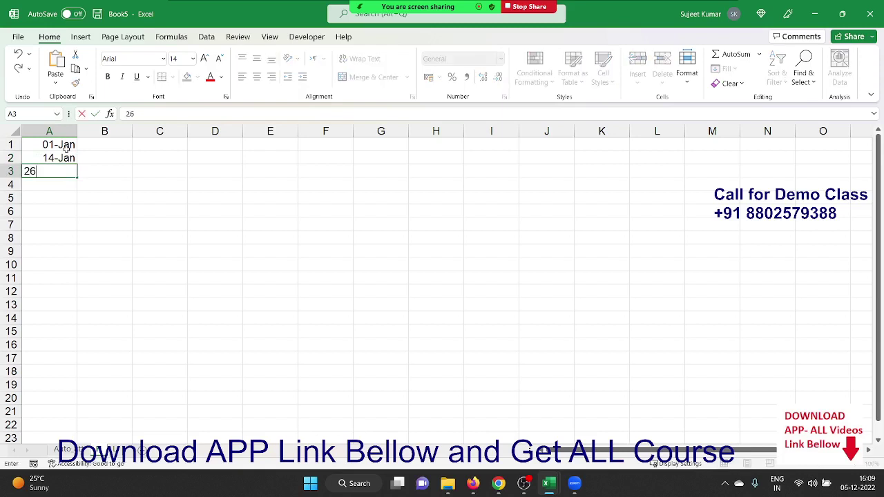
text(1)
key(Return)
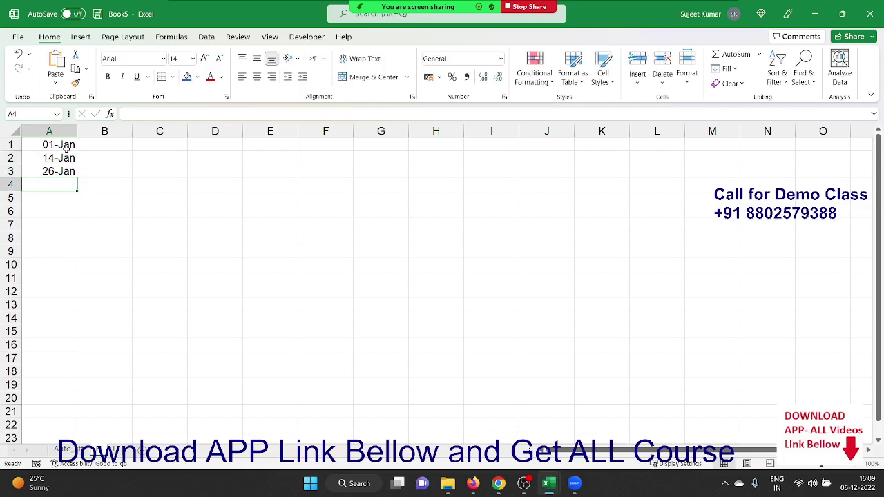
text(17/3)
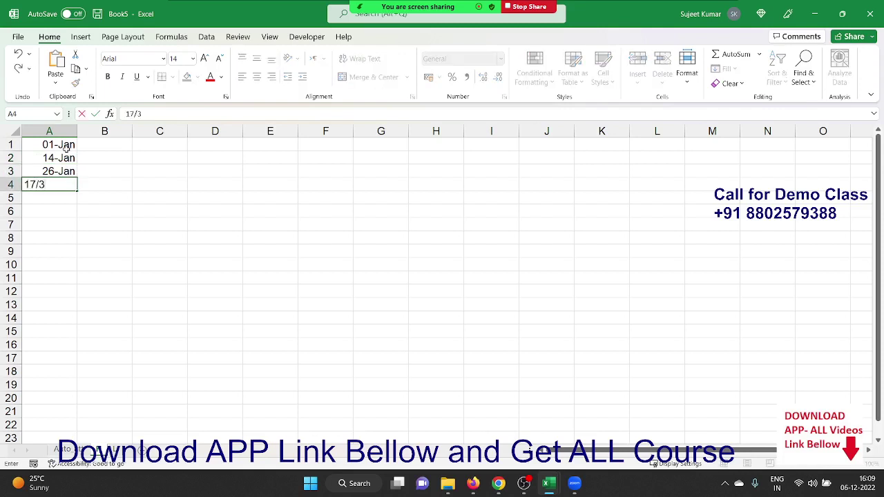
key(Return)
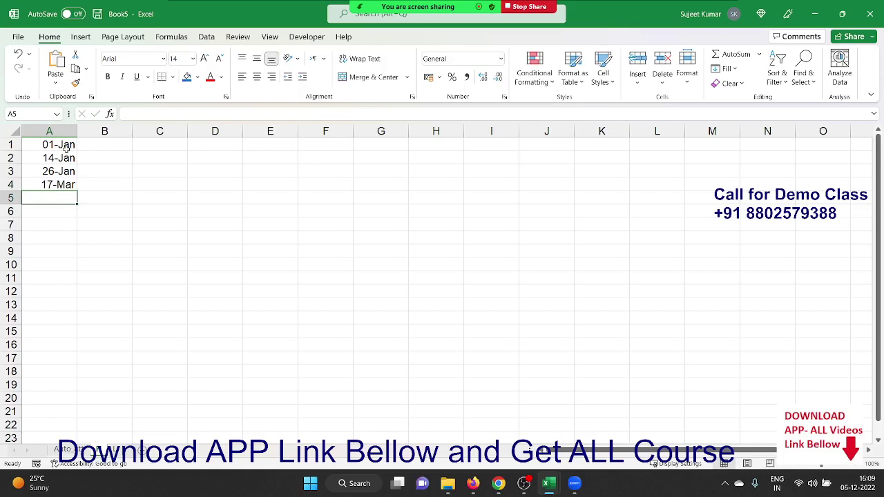
Step: Enter holidays 05-Dec, 06-Nov and 22-Nov in A5:A7, then close a stray browser window
text(5/12)
key(Return)
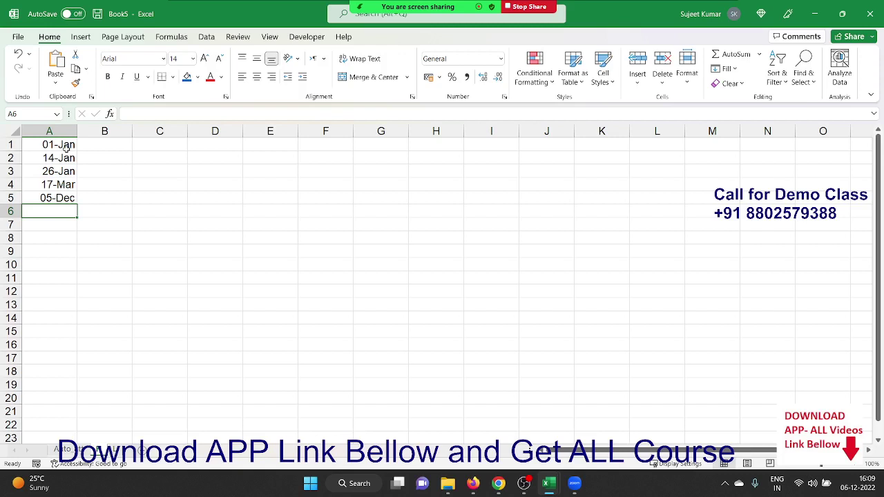
text(6/11)
key(Return)
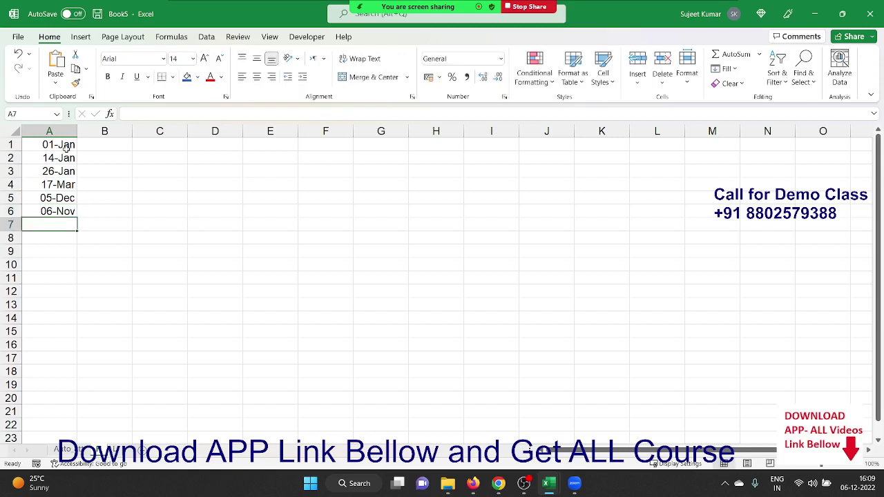
text(2)
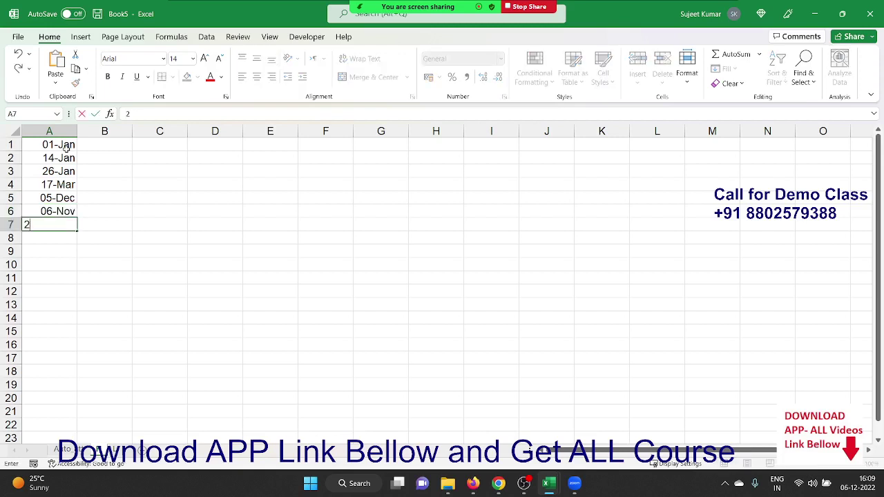
text(2/6)
key(BackSpace)
text(11)
key(Return)
mouse_move(32, 483)
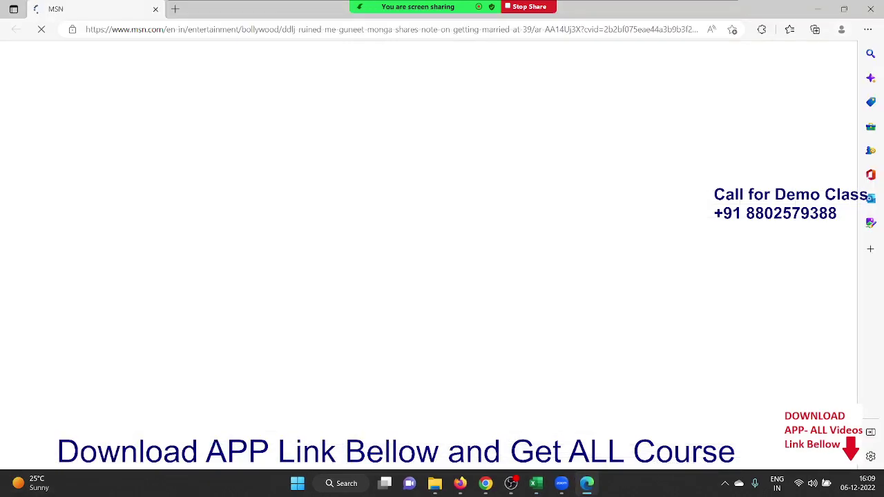
click(871, 9)
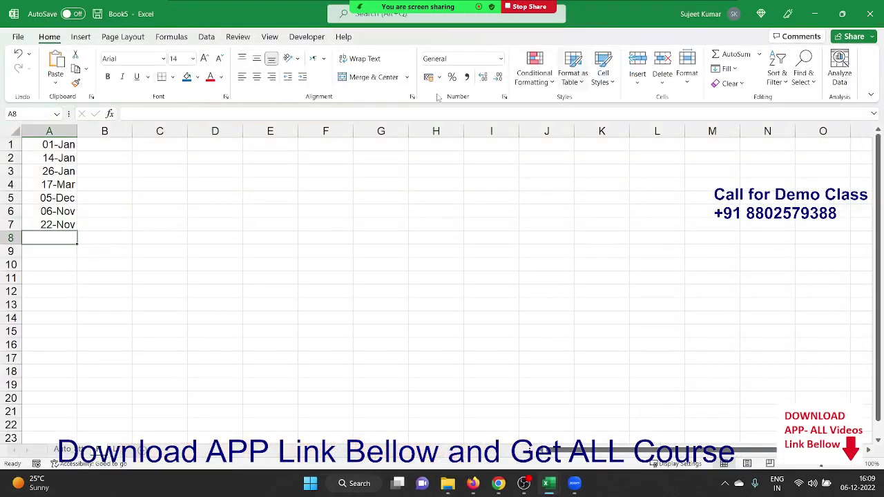
Step: On the other blank sheet, add ID and Name headings in B1 and C1
click(172, 221)
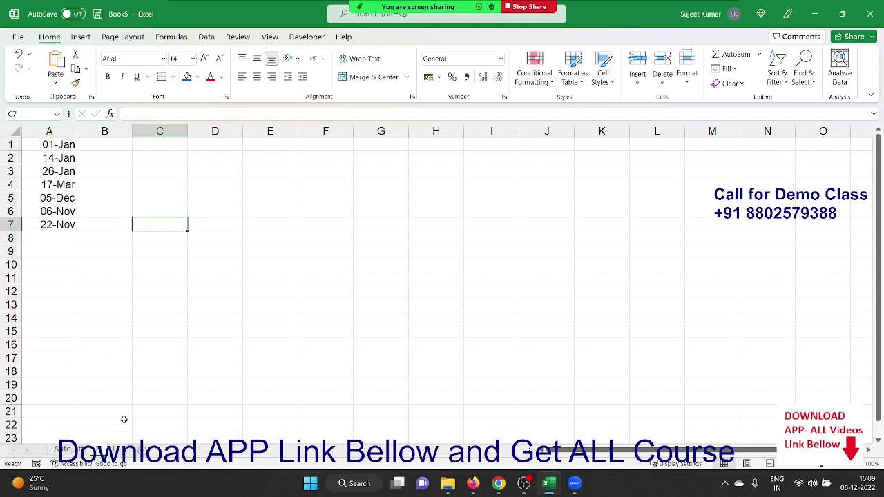
click(110, 452)
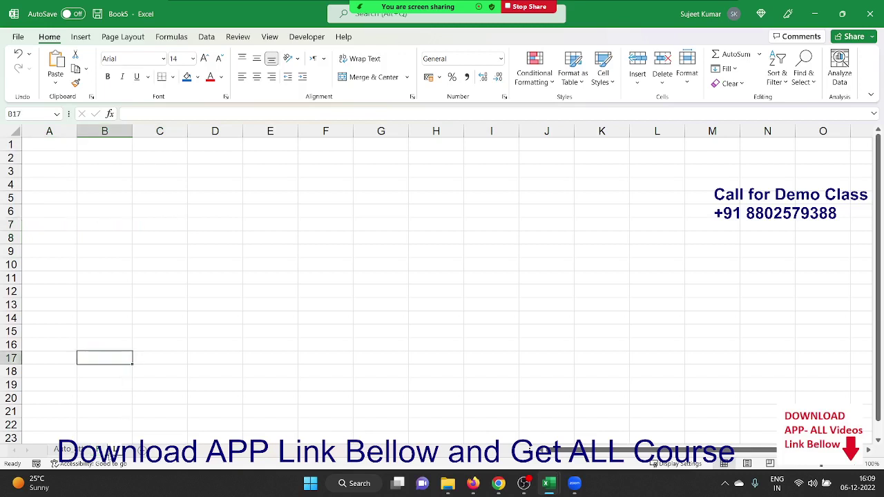
click(93, 146)
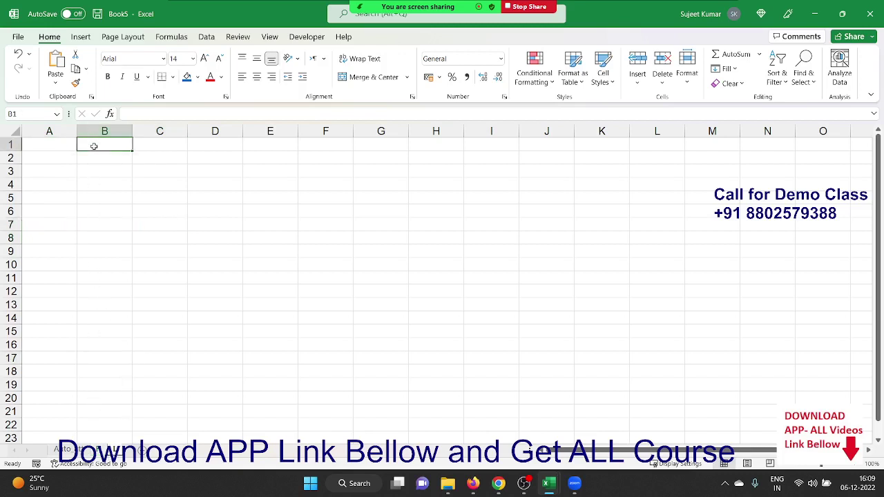
text(ID)
key(Tab)
text(NAme)
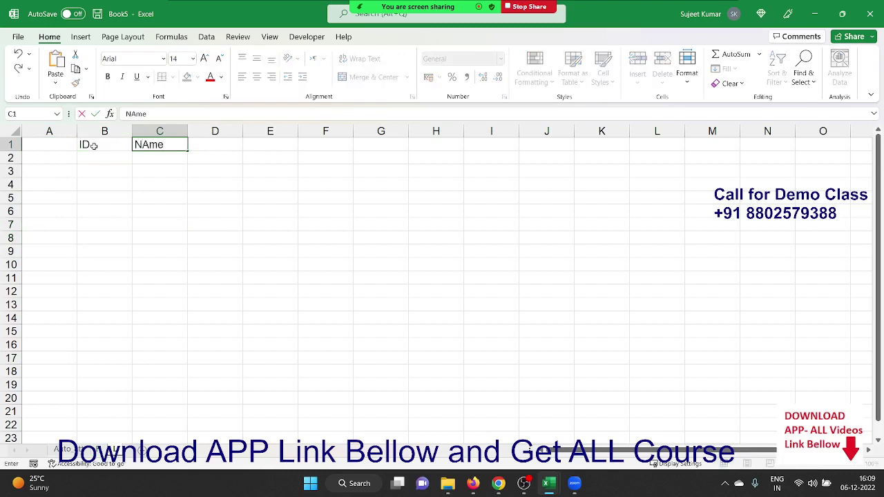
key(Return)
Step: Build =VLOOKUP(B2,Auto_att!A:B,2,0) in C2 and enter ID 1 in B2
text(=vl)
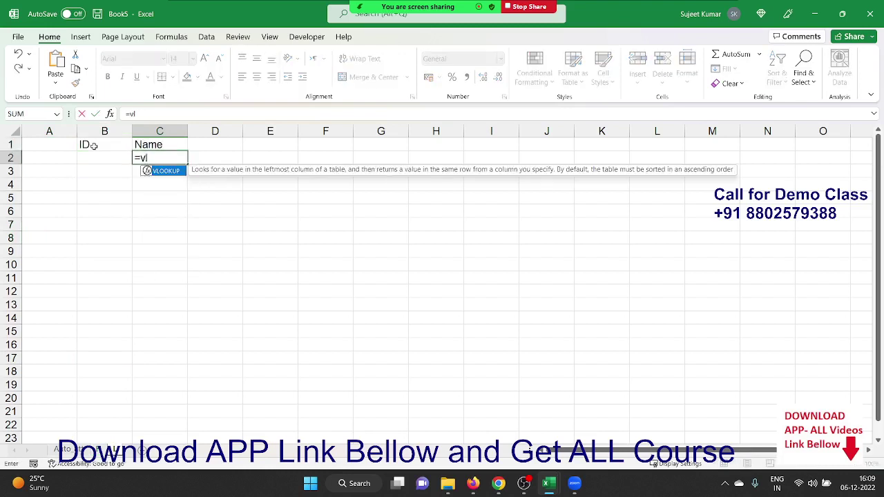
key(Tab)
key(Left)
text(,)
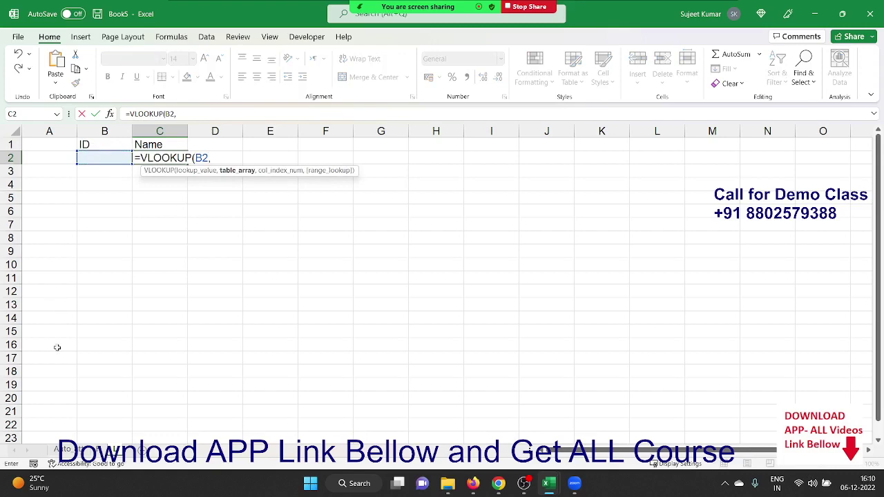
mouse_move(33, 484)
click(69, 450)
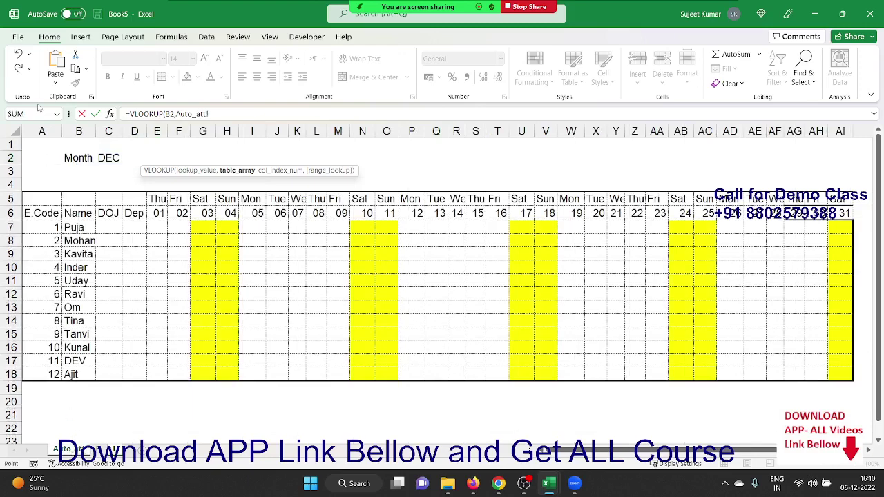
drag(43, 131, 67, 126)
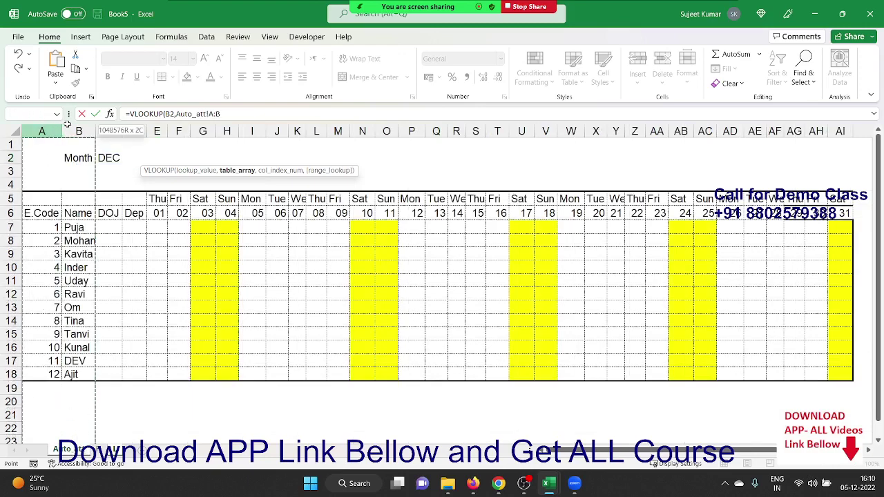
text(,2,)
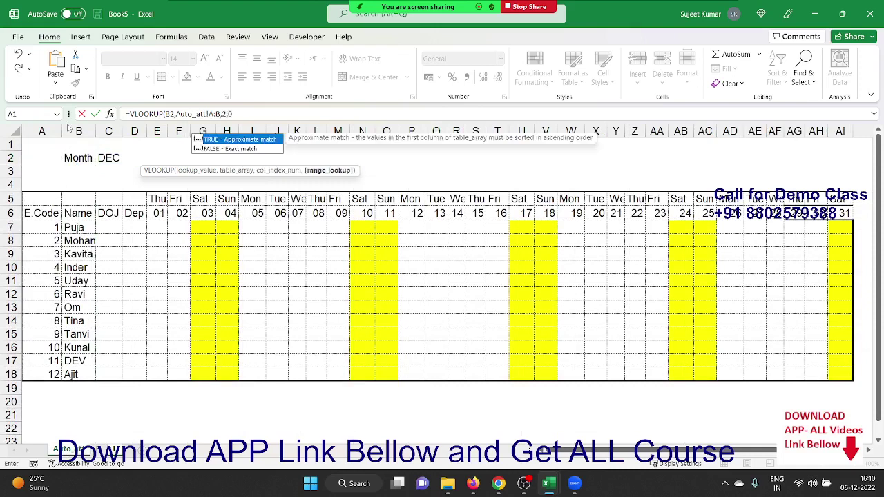
text(0)
key(Return)
key(Up)
key(Left)
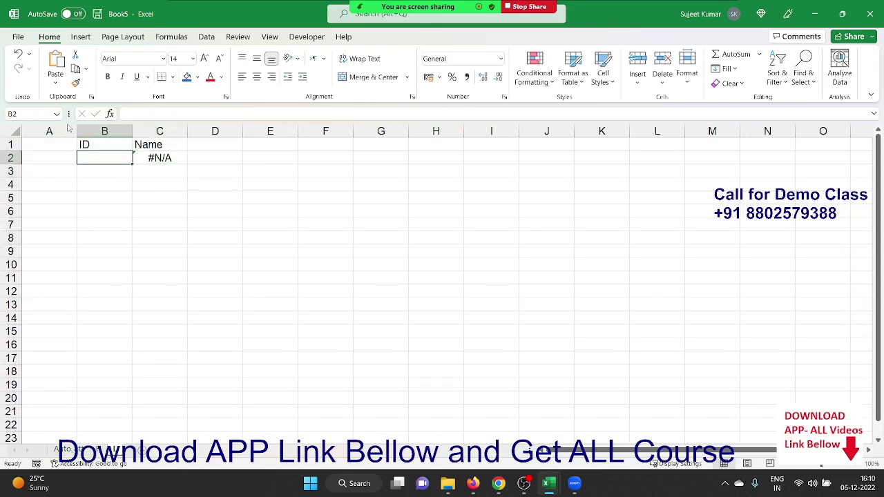
text(1)
key(Return)
Step: Commit ID 1, then type the headings Date in D1 and Att in E1
key(Right)
key(Up)
key(Up)
key(Right)
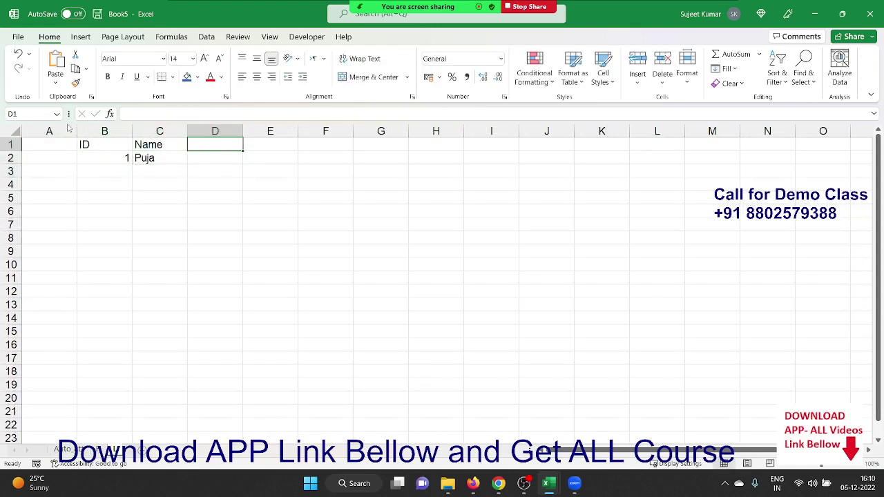
text(Date)
key(Tab)
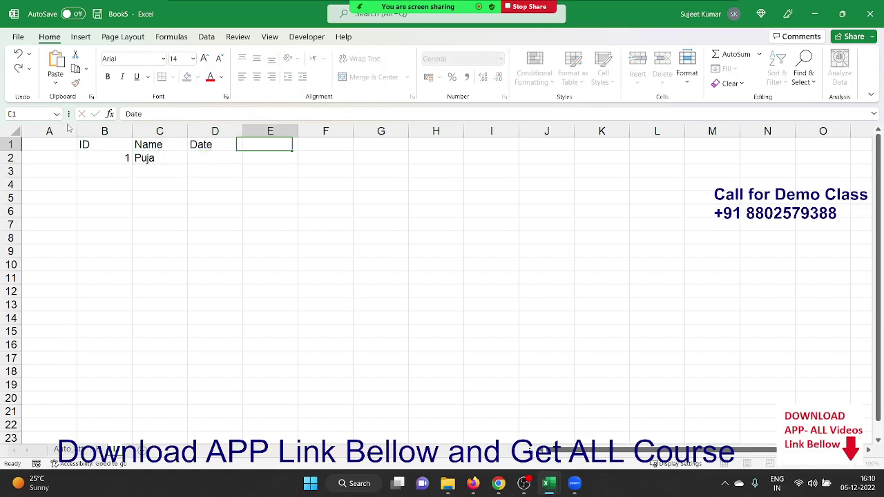
text(At)
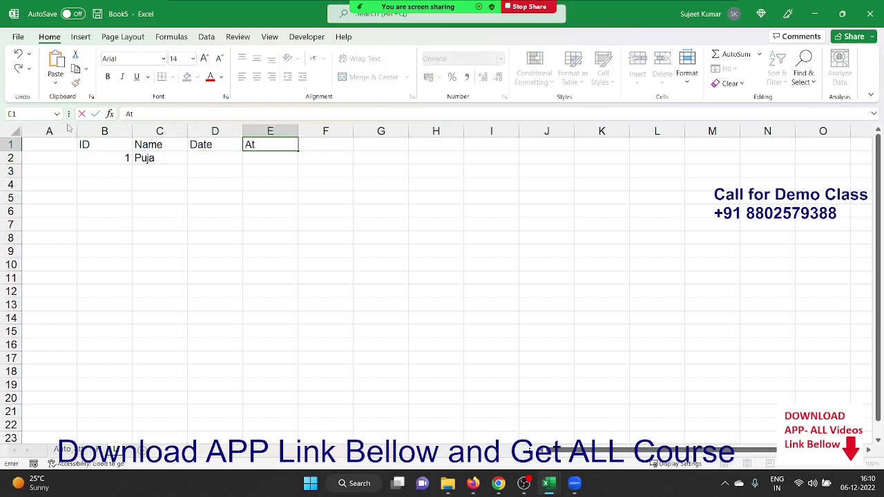
text(t)
key(Return)
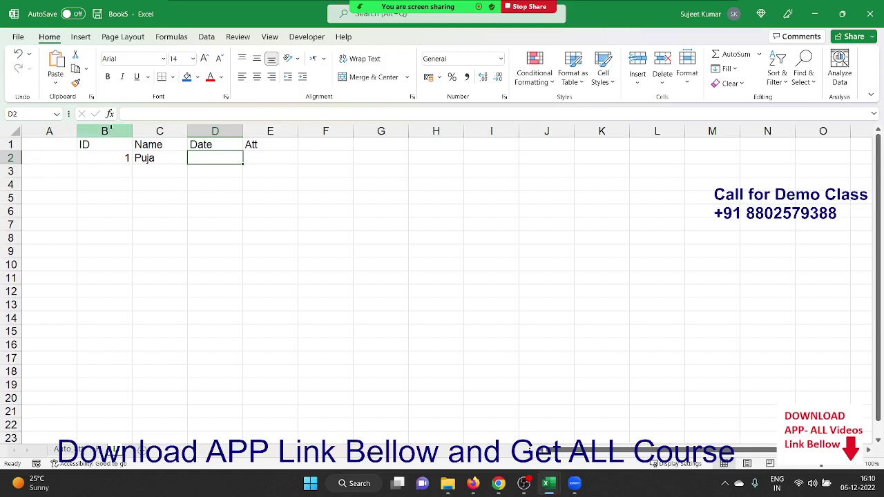
Step: Enter date 5/12 with mark P in row 2 and ID 3 in B3
text(5/12)
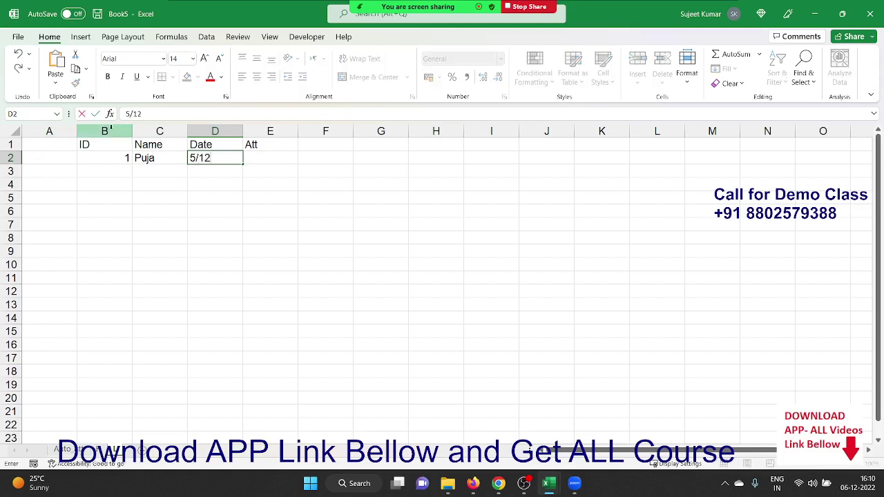
key(Tab)
text(P)
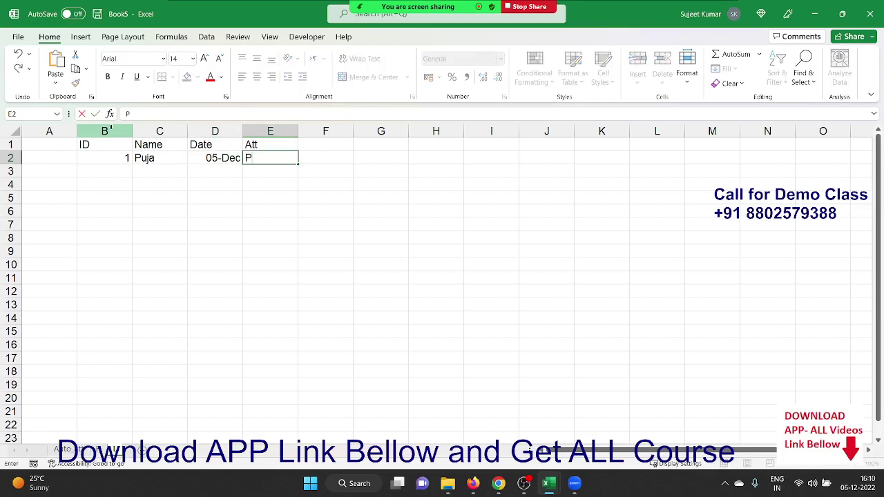
key(Return)
key(Left)
key(Left)
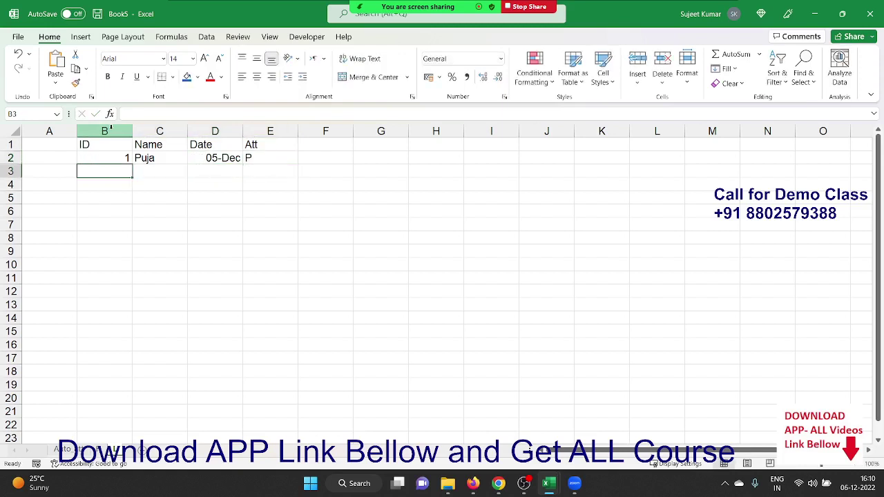
text(3)
key(Return)
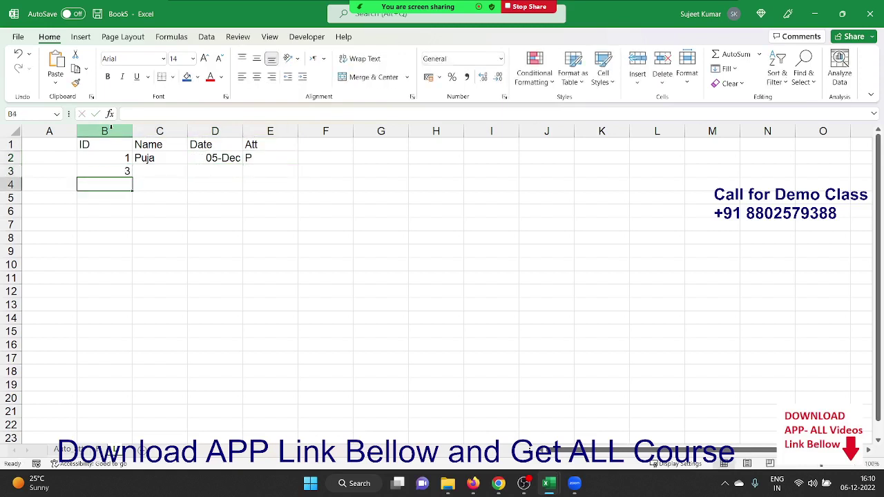
Step: Fill the name lookup and date down C2:D11, set D3 to 6/12, and mark both rows L
mouse_move(169, 160)
mouse_down()
mouse_move(259, 170)
mouse_move(241, 279)
mouse_up()
key(ctrl+d)
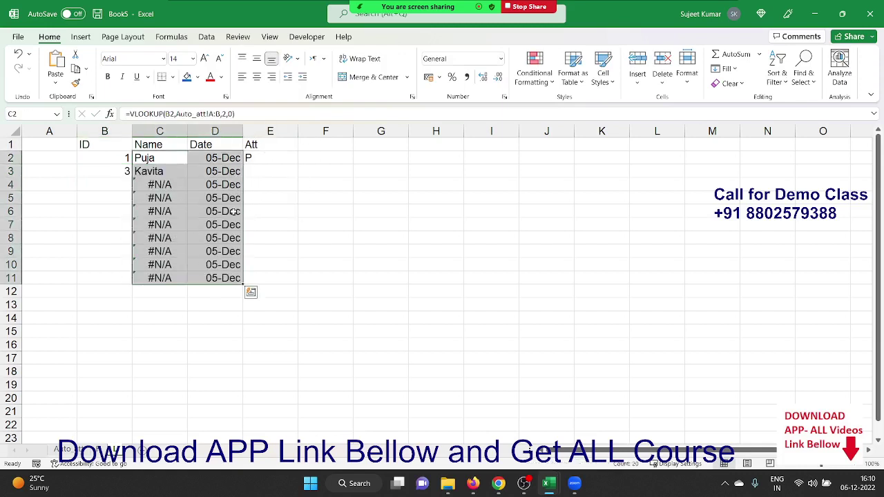
click(239, 171)
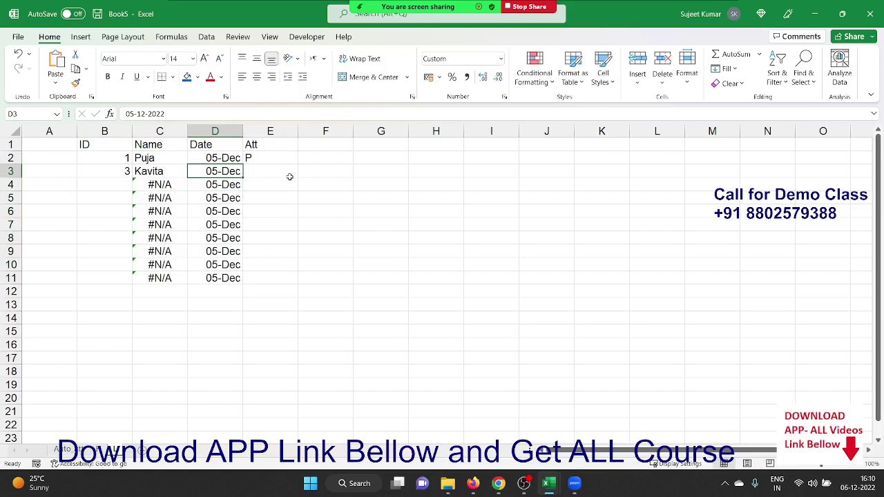
text(6/12)
key(Tab)
key(Up)
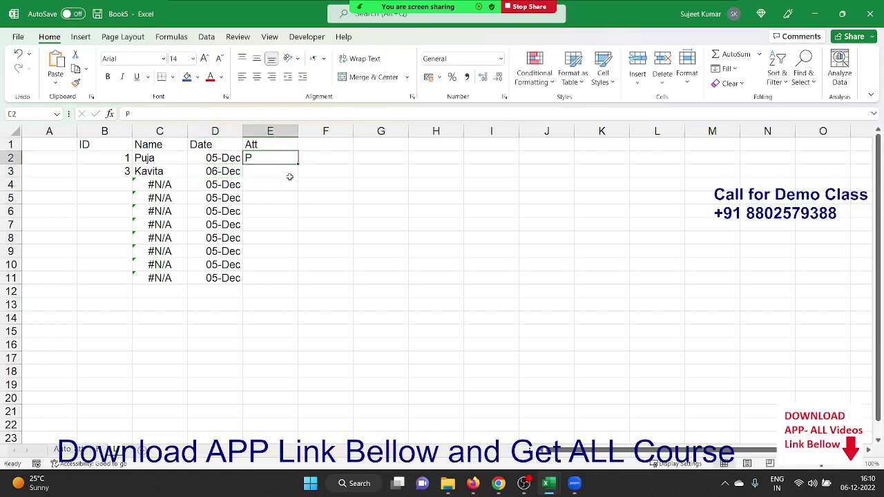
text(L)
key(Return)
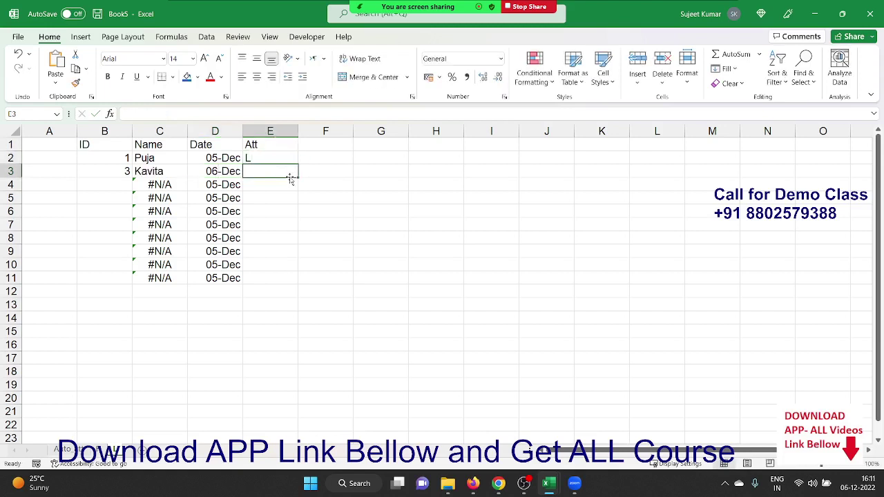
text(L)
key(Return)
Step: Clear the extra copied dates in D4:D11
key(Left)
key(Left)
key(Left)
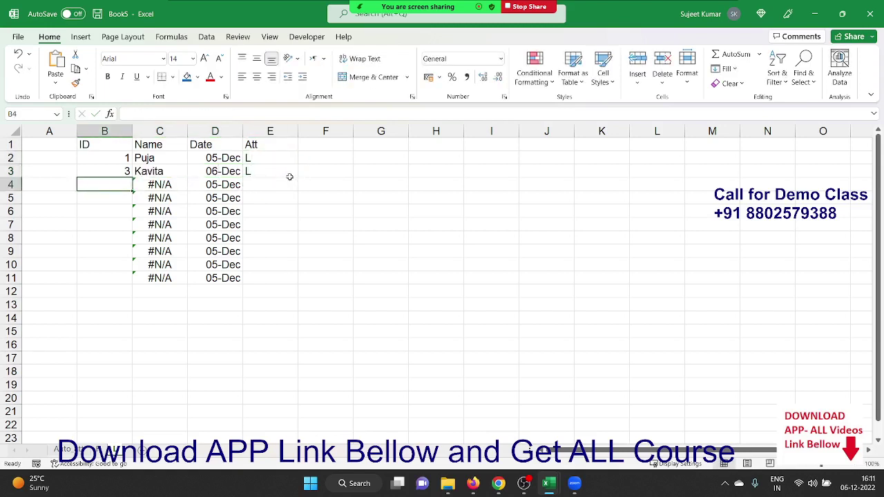
key(Right)
key(shift+Right)
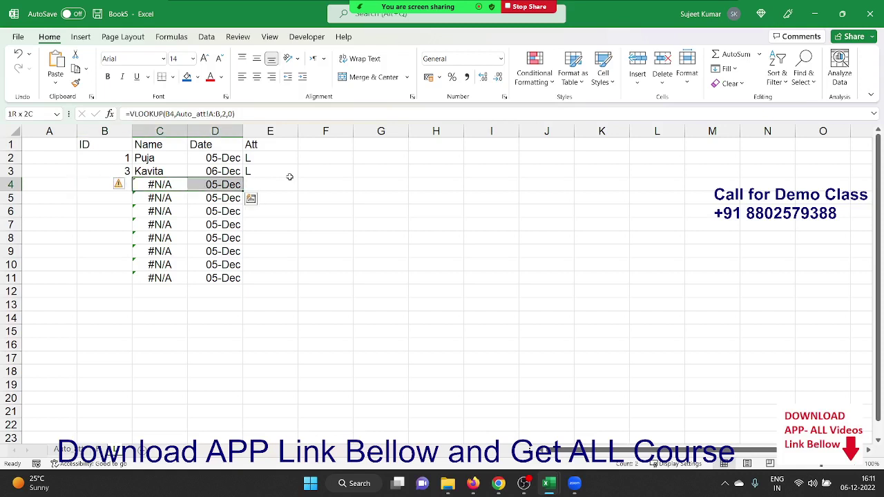
key(Up)
key(Down)
key(Right)
key(ctrl+shift+Down)
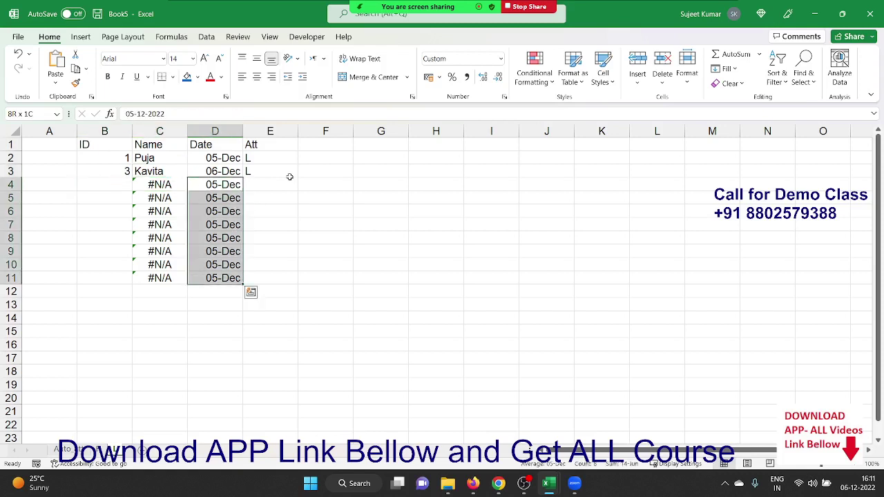
key(Delete)
key(Up)
key(Left)
key(Left)
key(Left)
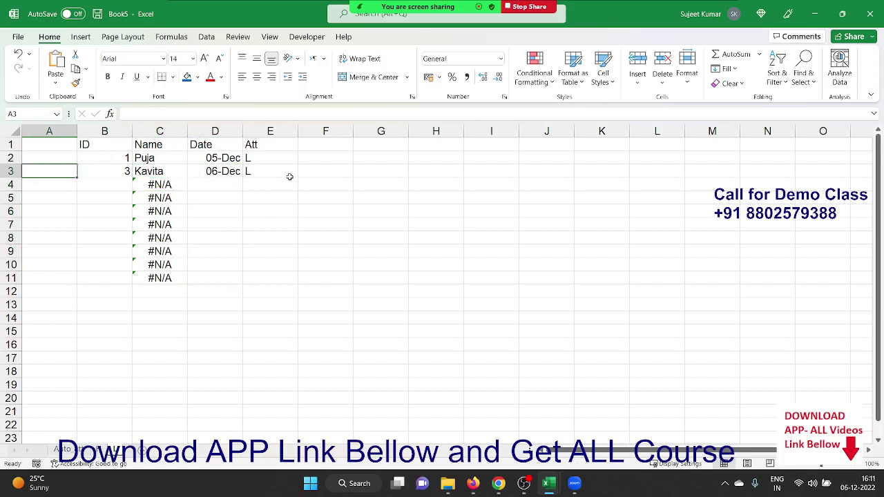
key(Up)
key(Right)
key(Right)
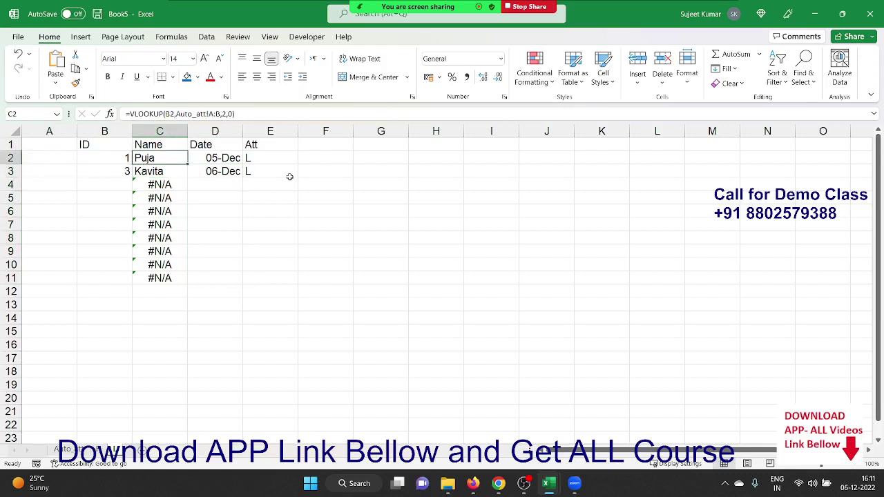
Step: Wrap the C2 name lookup in IFERROR so it returns a blank on errors
key(F2)
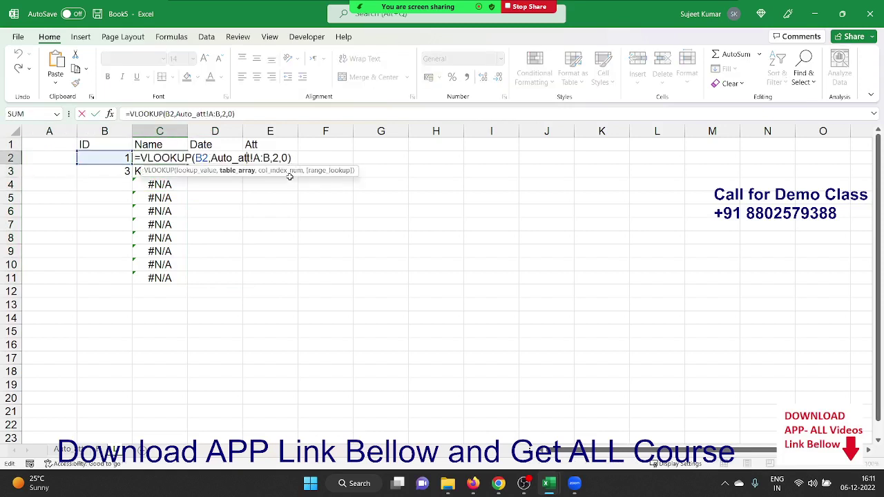
key(Home)
key(Right)
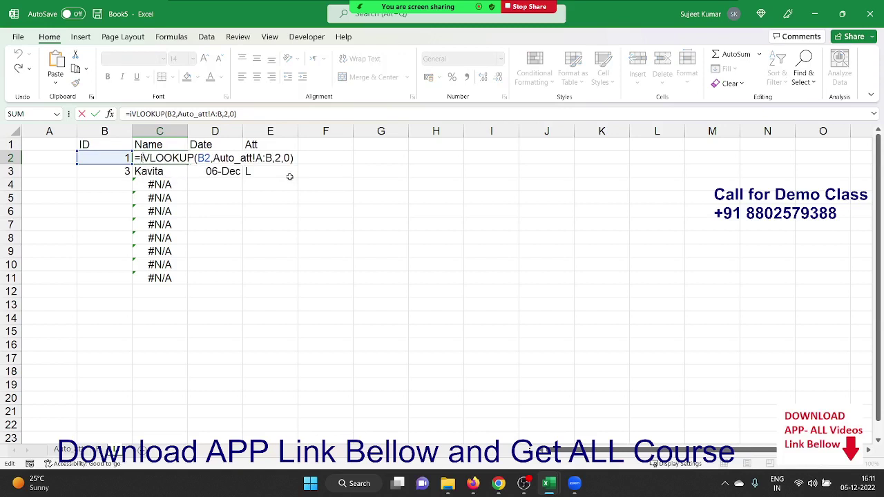
text(if)
key(Down)
key(Tab)
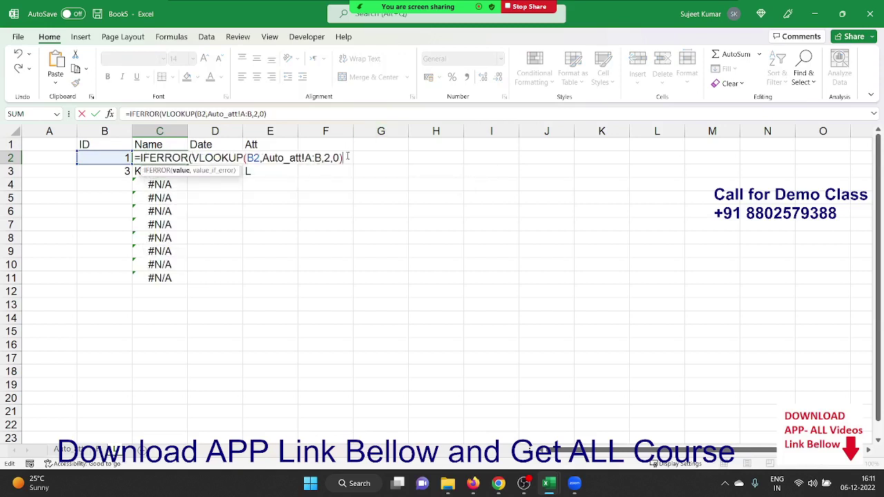
text(,")
key(Return)
key(Return)
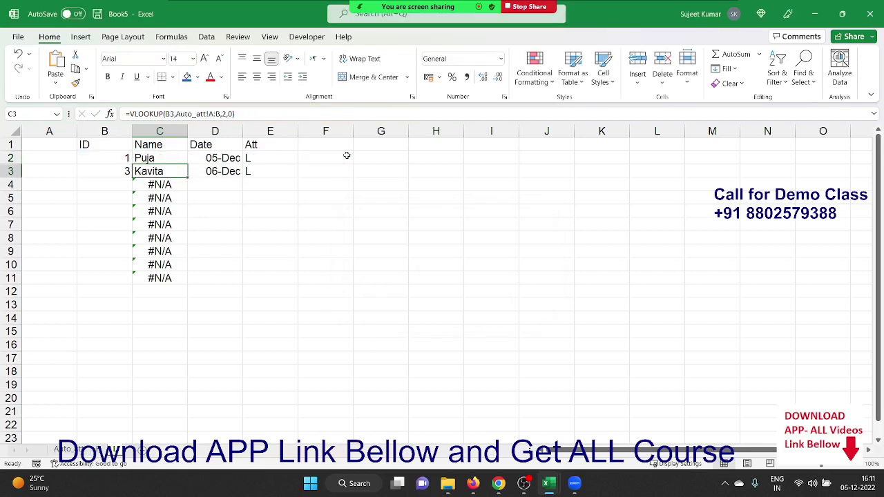
key(Up)
Step: Fill the IFERROR name lookup down C2:C11
key(ctrl+shift+Down)
key(ctrl+d)
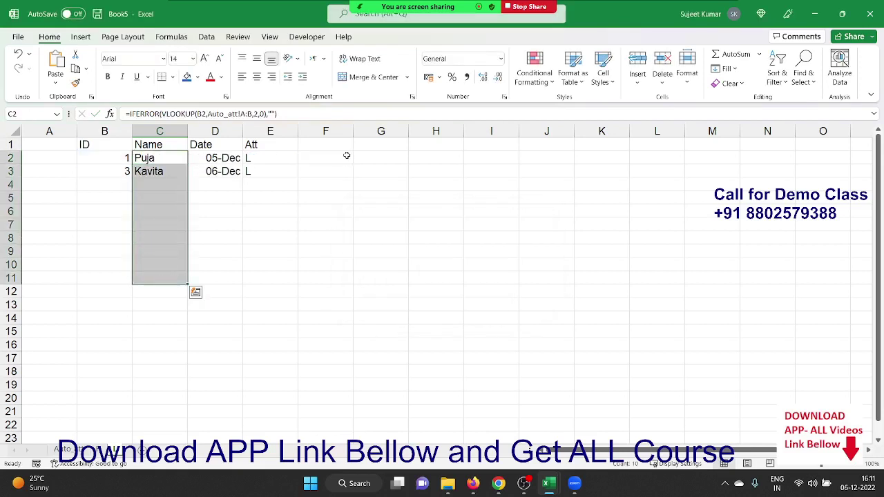
key(Left)
key(Left)
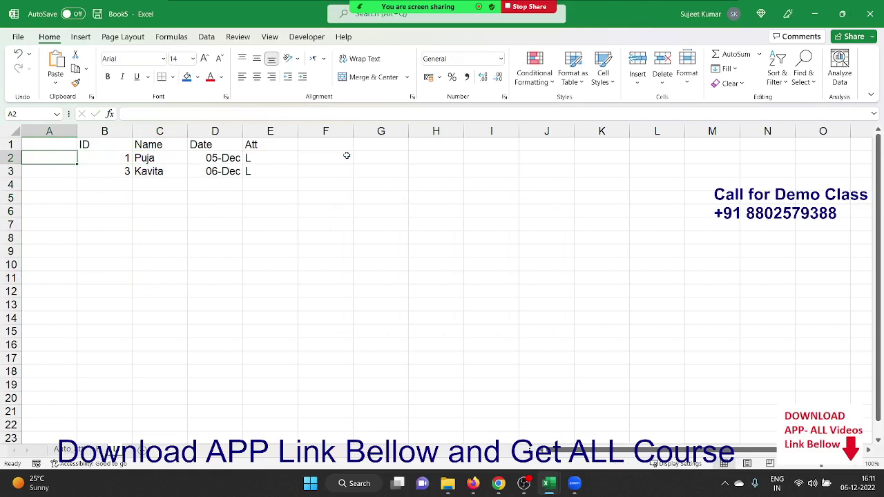
Step: Enter =B2&"-"&D2 in A2, fill it down to A9, and return to the attendance sheet
text(=)
key(Right)
key(Right)
key(Left)
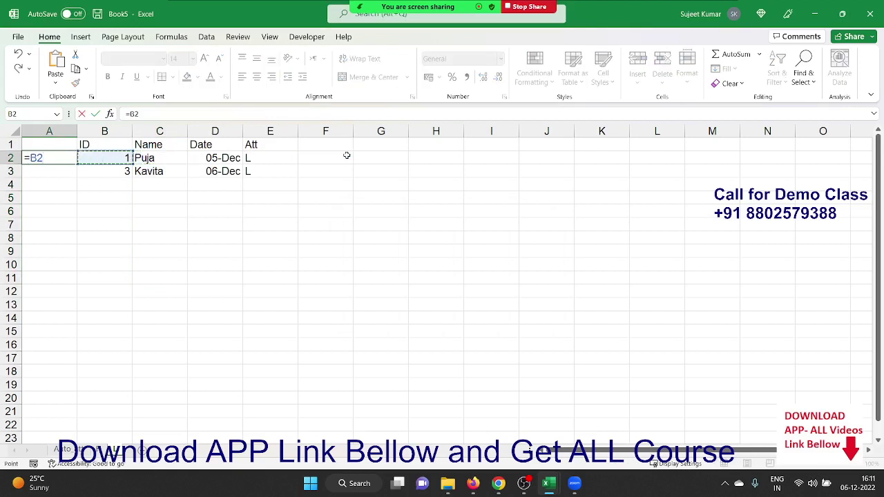
text(&"-")
text(&)
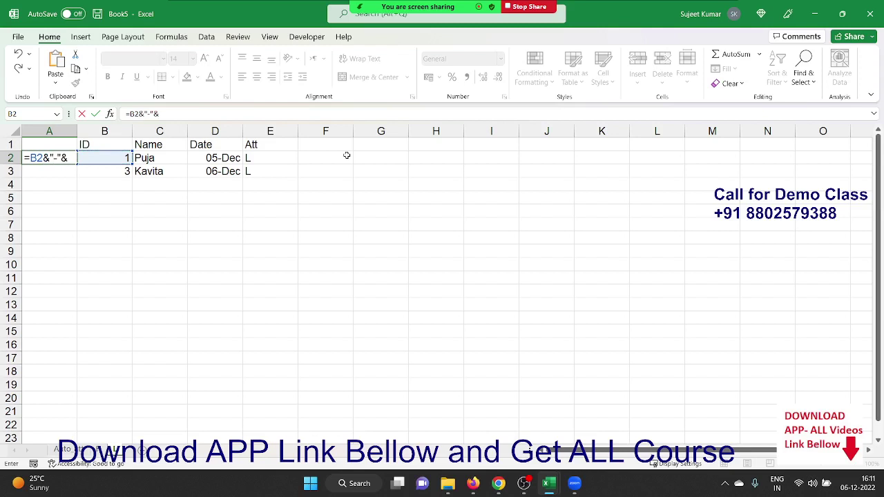
key(Right)
key(Right)
key(Right)
key(Return)
key(Up)
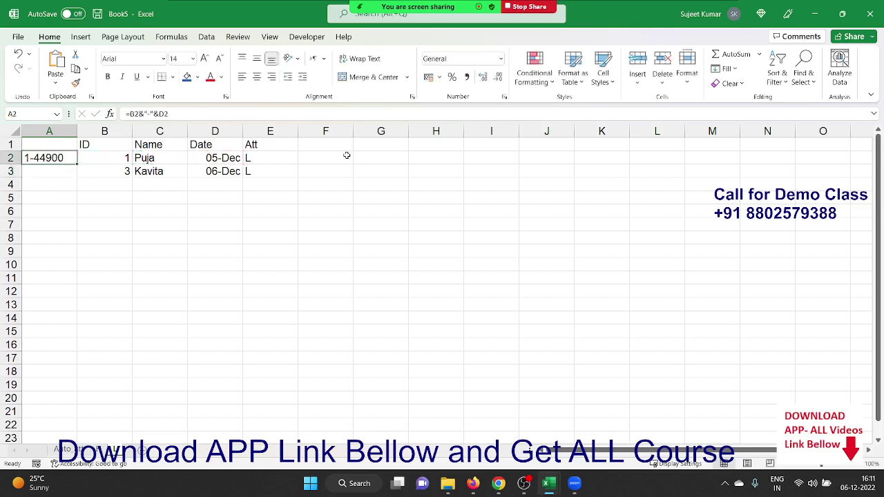
key(shift+Down)
key(shift+Down)
key(shift+Down)
key(shift+Down)
key(shift+Down)
key(shift+Down)
key(shift+Down)
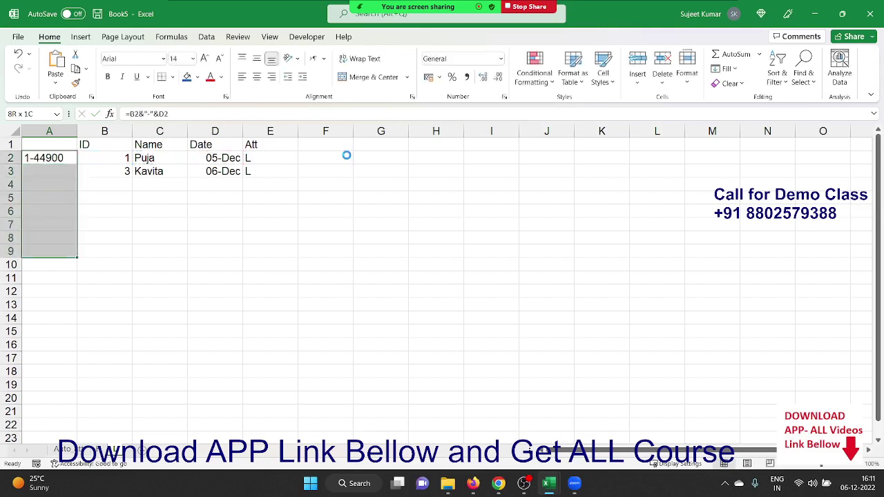
key(ctrl+d)
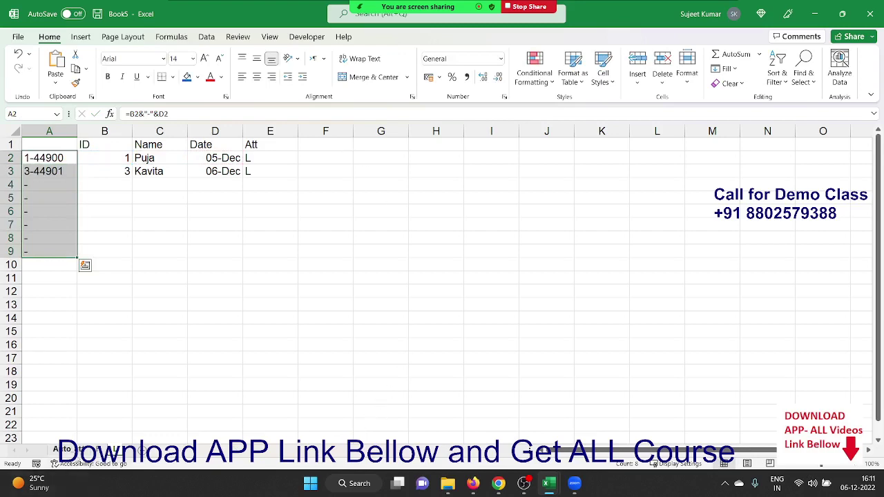
click(77, 459)
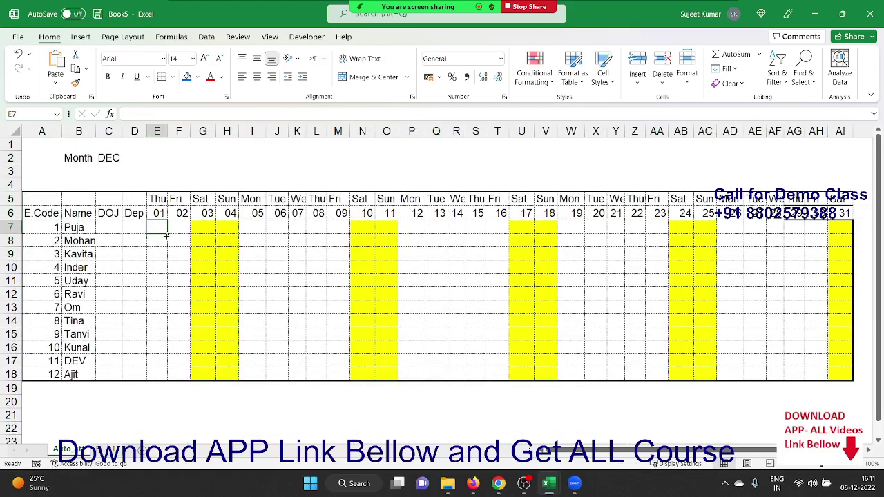
Step: Enter =VLOOKUP(A7&"-"&E6, L!A:E, 5, 0) in E7 to fetch the leave code
text(=vl)
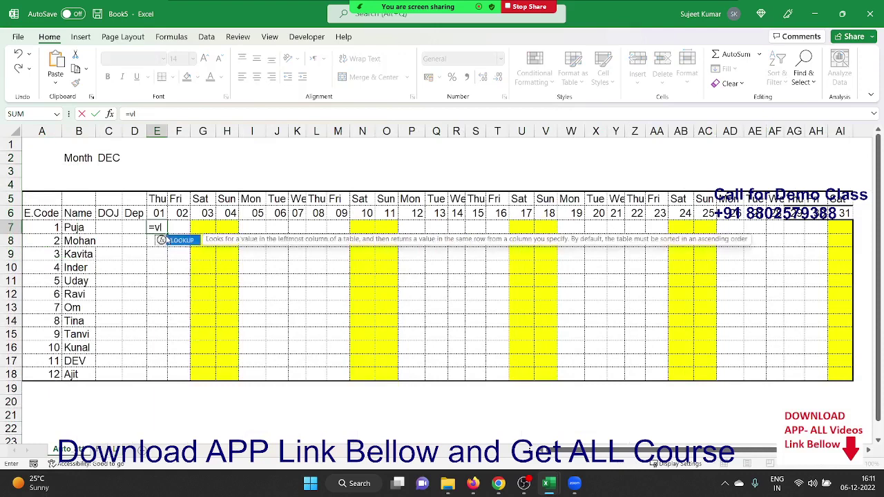
key(Tab)
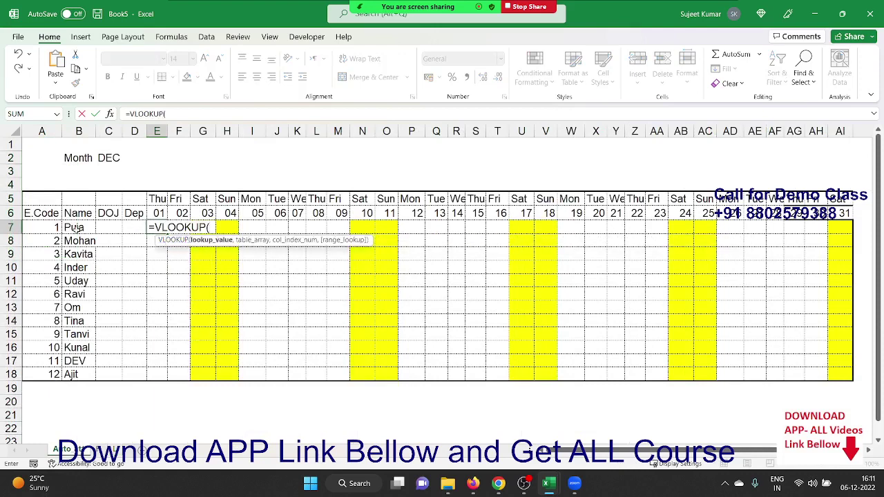
click(38, 227)
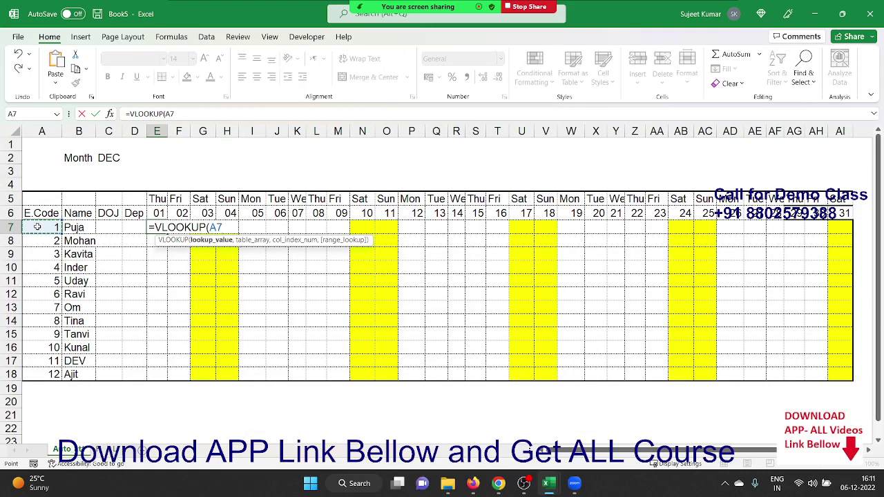
text(&"-")
text(&)
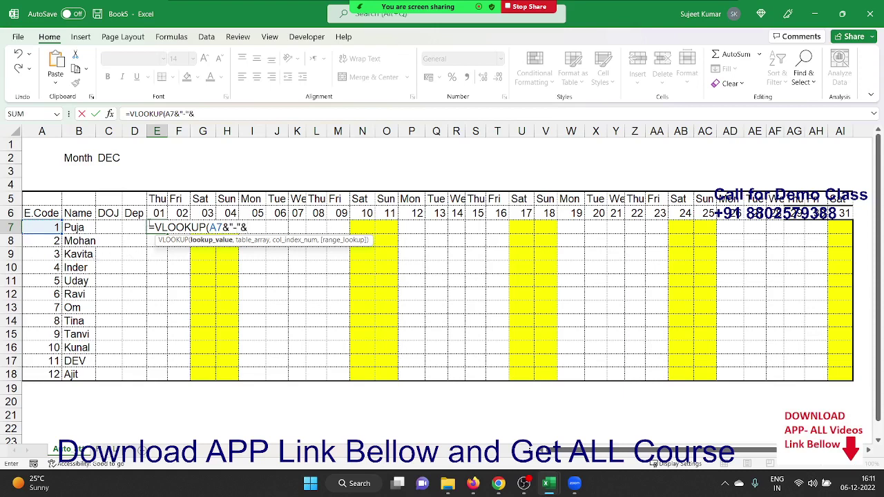
click(160, 214)
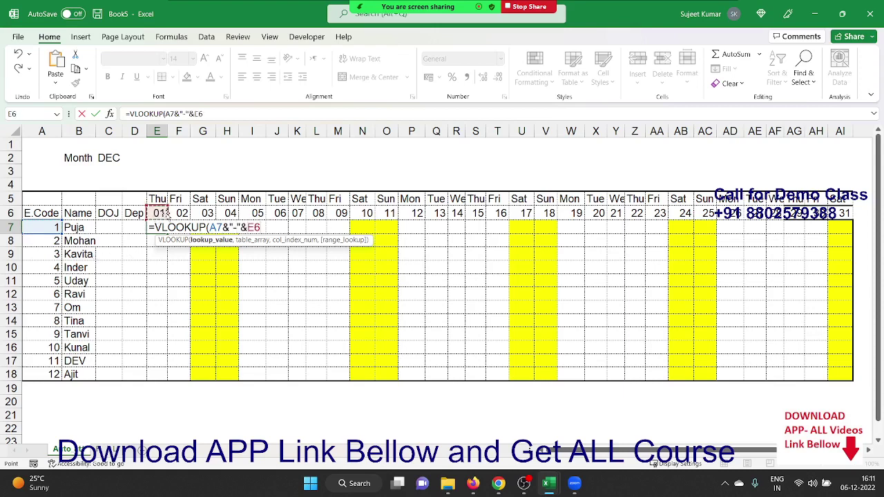
text(,)
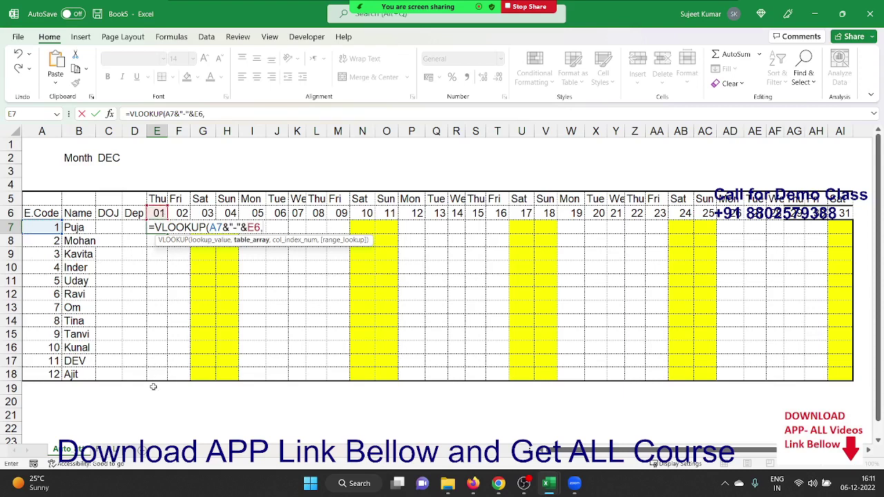
click(121, 453)
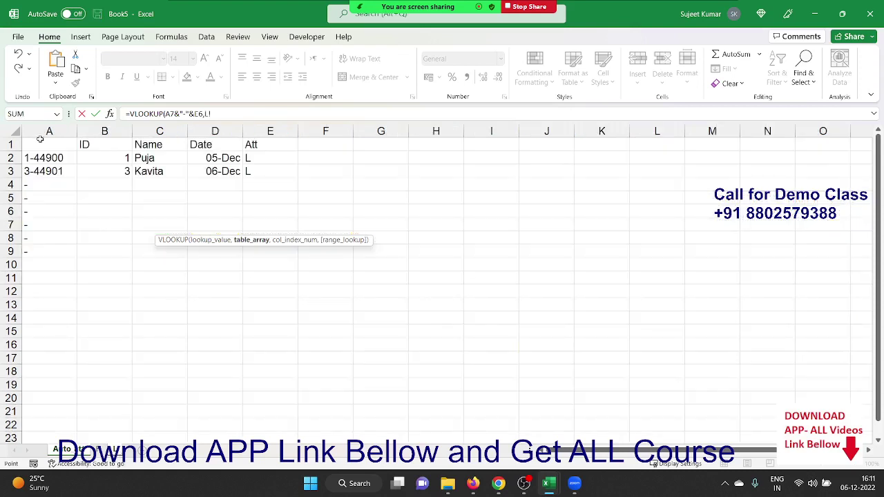
drag(47, 132, 250, 133)
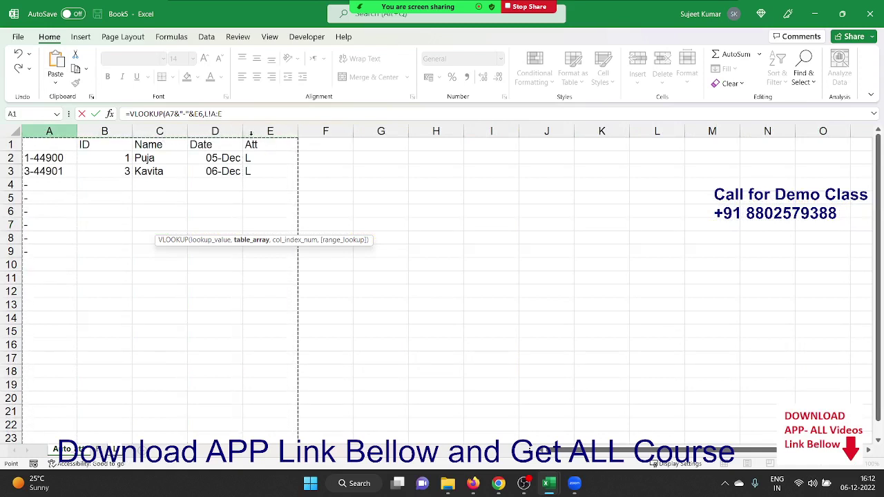
text(,5,)
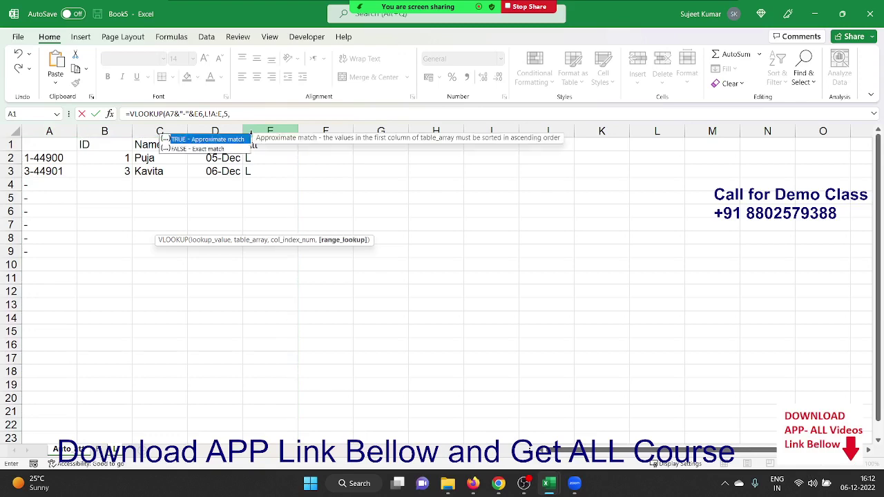
text(0)
key(Return)
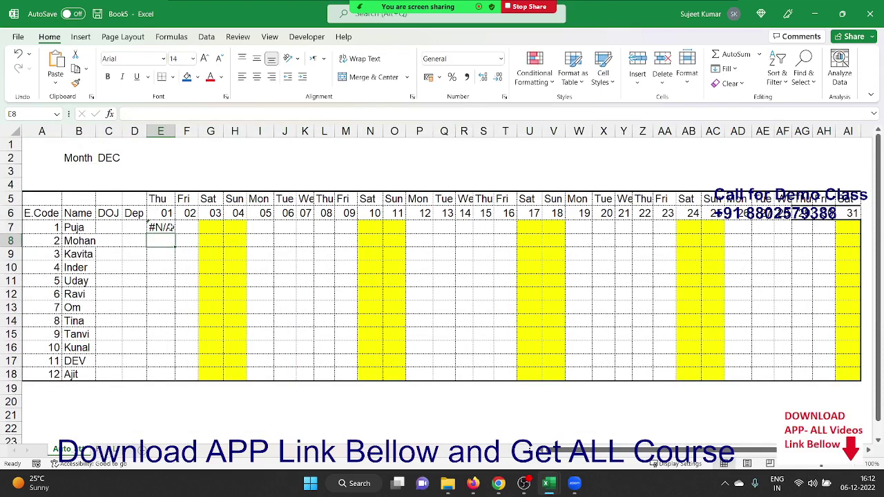
Step: Wrap E7's lookup in IFERROR with "P" as the fallback
double_click(150, 224)
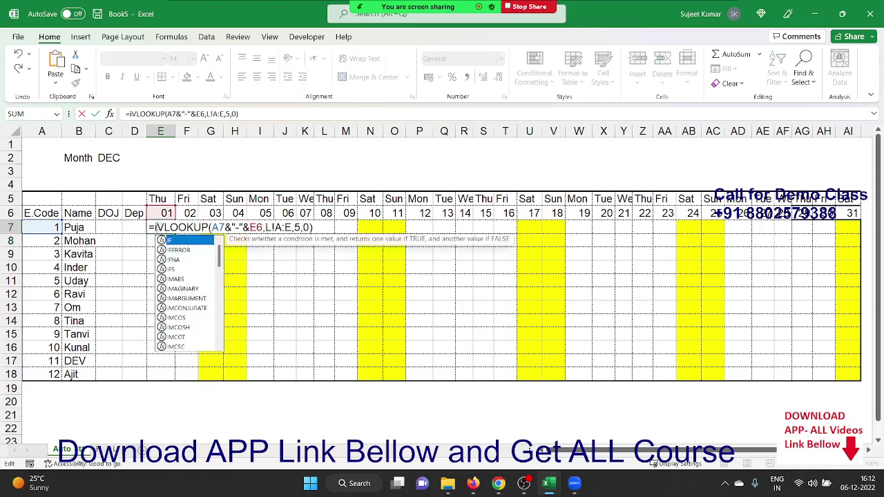
text(IFERROR()
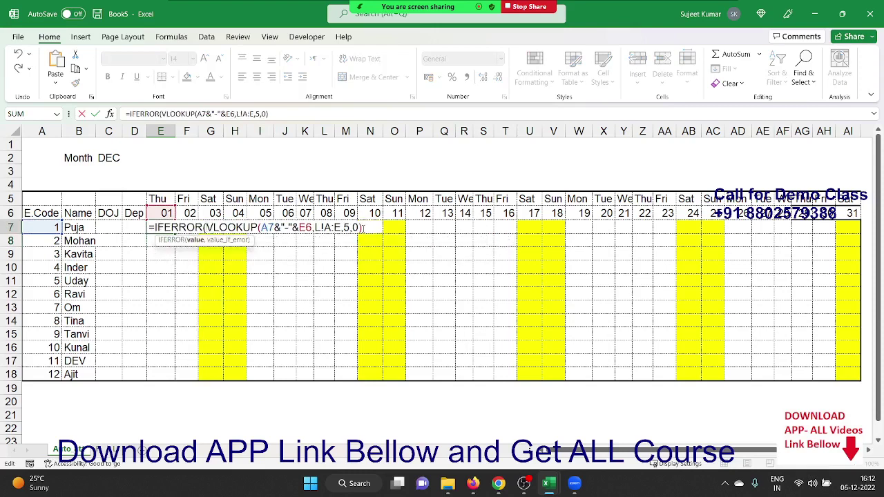
text(,)
text(P")
text())
key(Return)
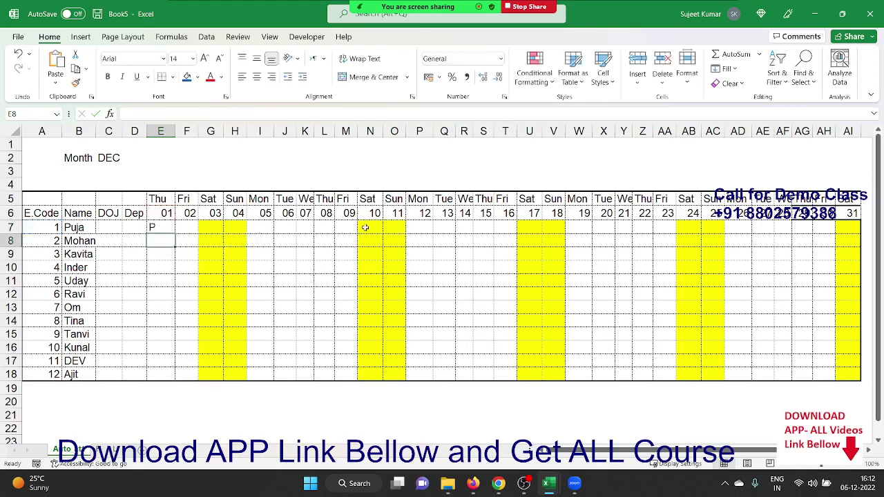
Step: Anchor E7's references as $A7, E$6 and absolute L!$A:$E
click(170, 230)
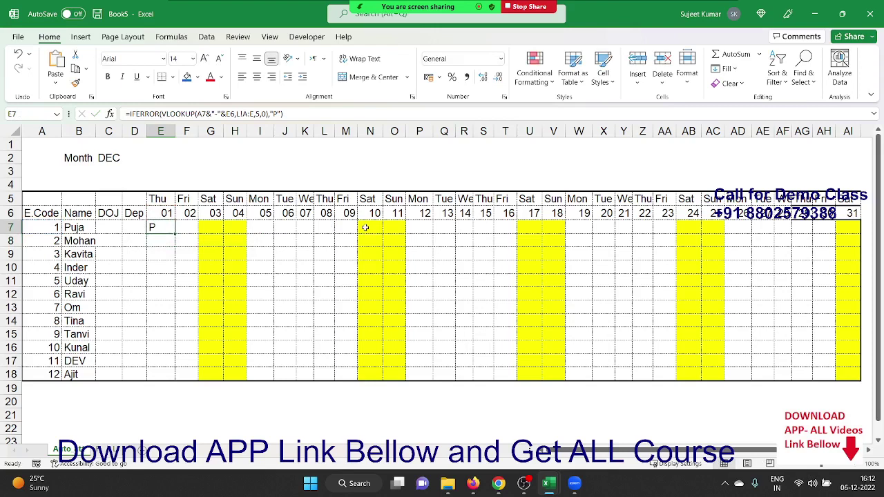
double_click(169, 229)
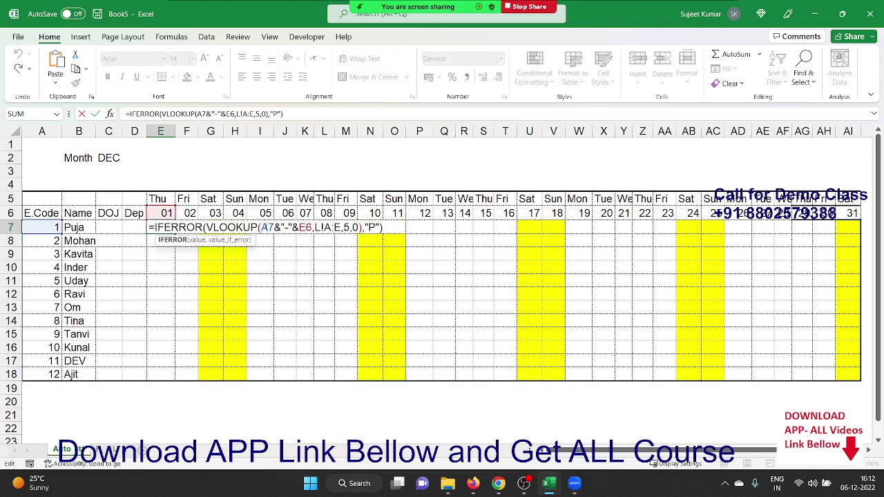
click(267, 227)
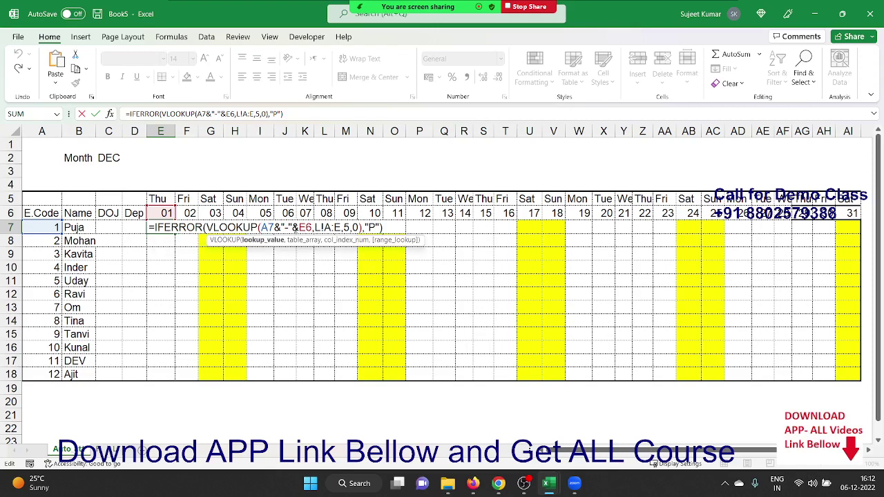
text($)
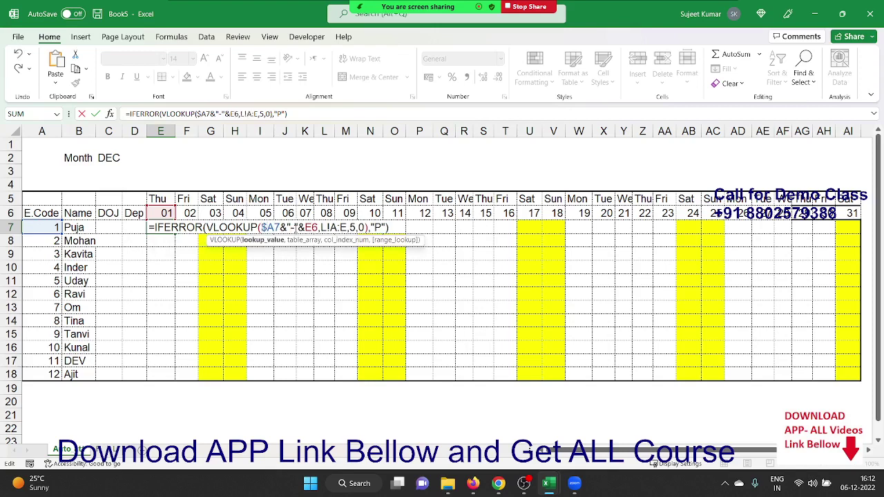
text($)
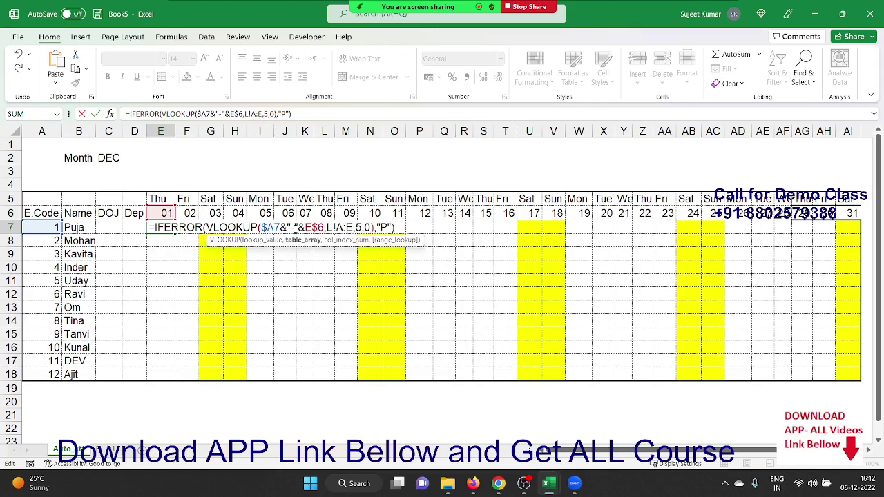
key(F4)
Step: Commit the anchored E7 formula and copy it across row 7 to AI7
key(Return)
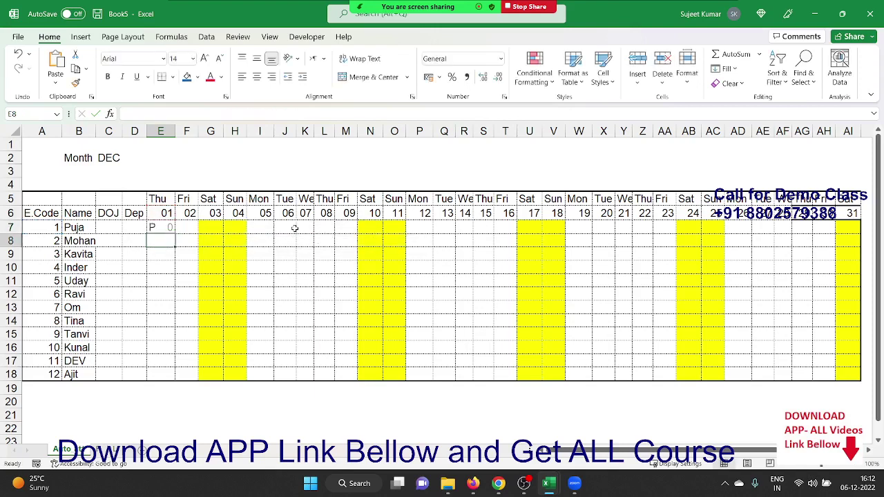
key(Up)
drag(175, 233, 861, 261)
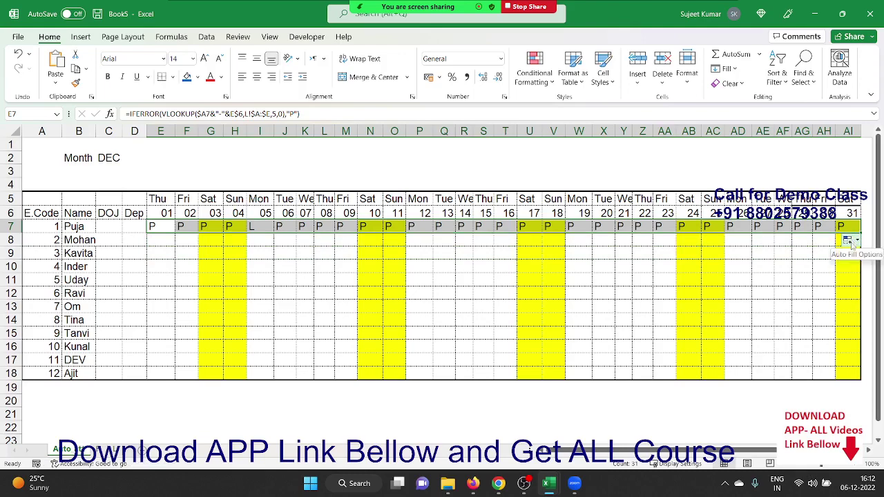
key(ctrl+z)
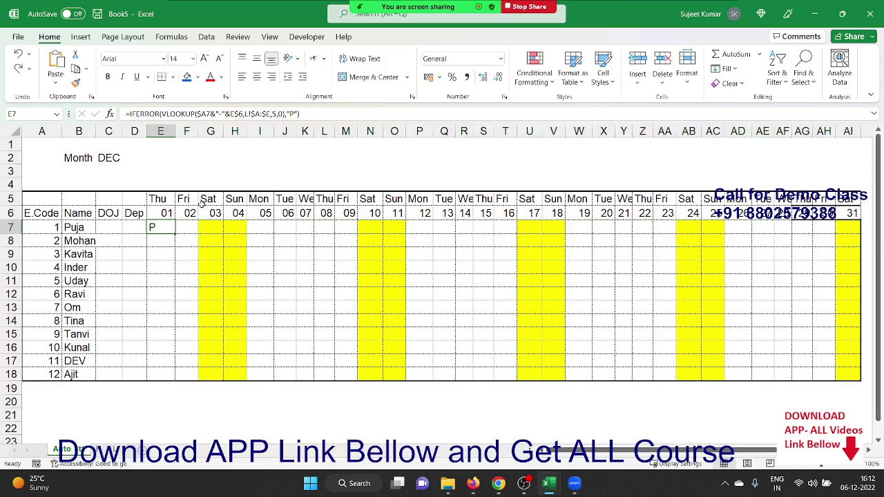
mouse_move(176, 233)
mouse_down()
mouse_move(791, 275)
mouse_move(621, 230)
mouse_up()
click(647, 240)
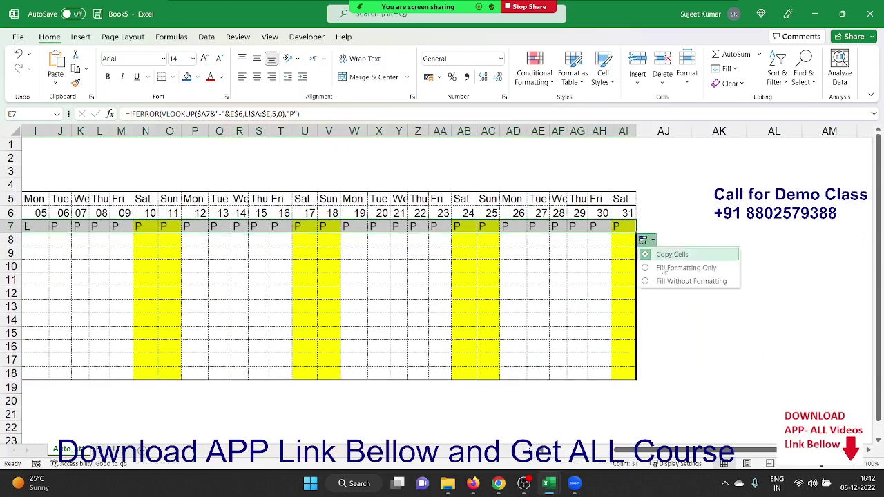
click(687, 280)
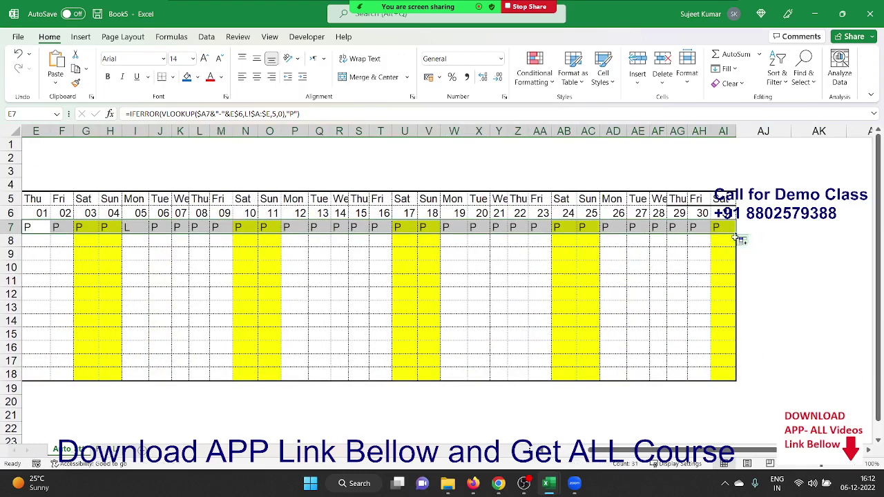
Step: Fill row 7 down to row 18 without formatting and spot-check I7, G8 and E7
mouse_move(736, 235)
mouse_down()
mouse_move(727, 372)
mouse_move(735, 379)
mouse_up()
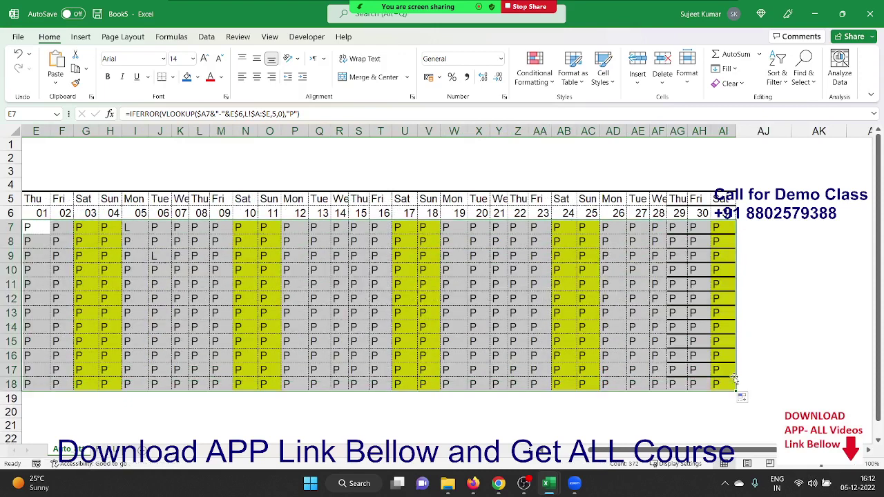
click(742, 399)
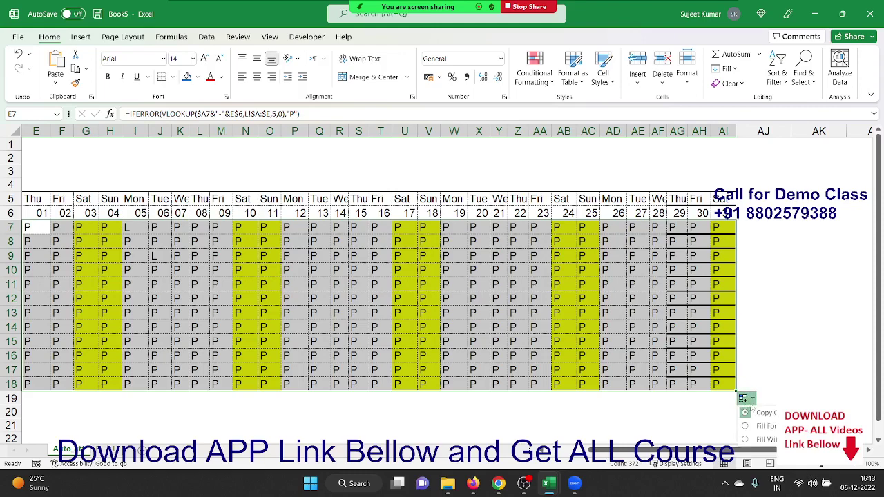
click(768, 440)
scroll(773, 450, left, 3)
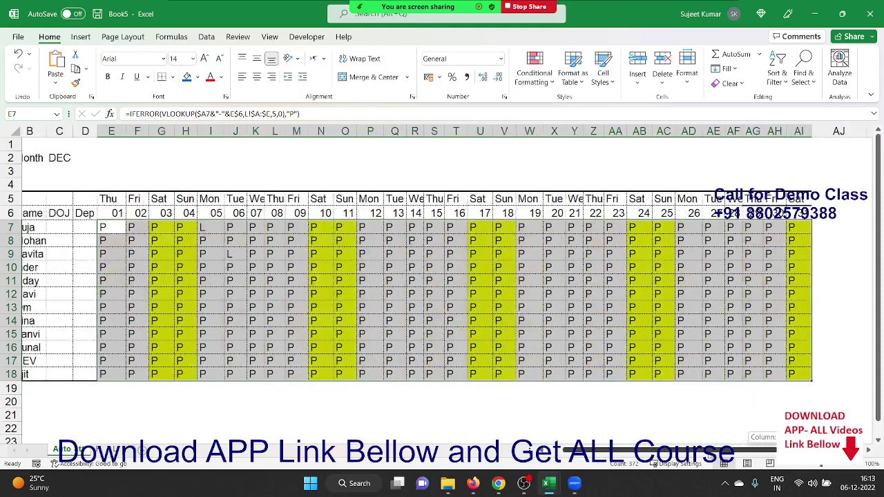
click(258, 228)
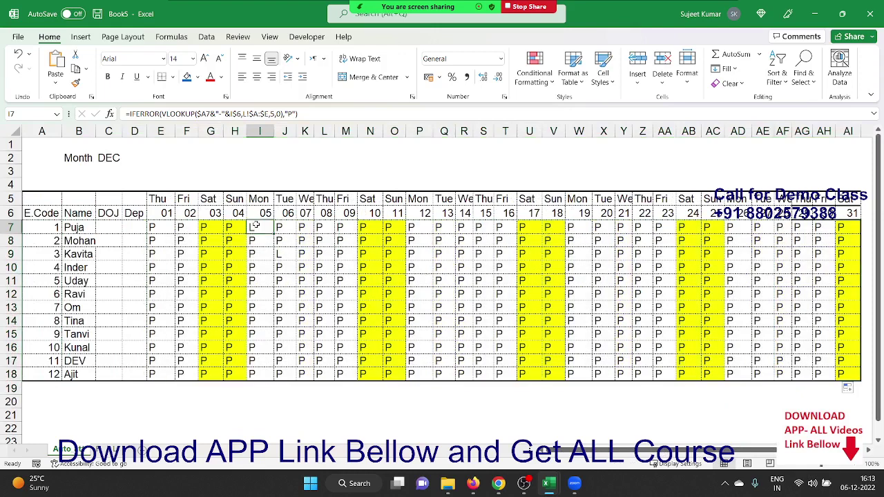
click(215, 237)
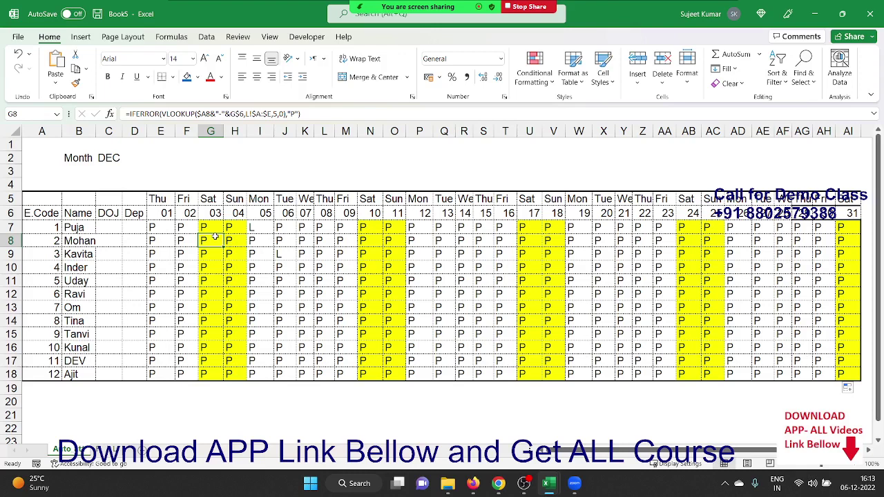
click(166, 230)
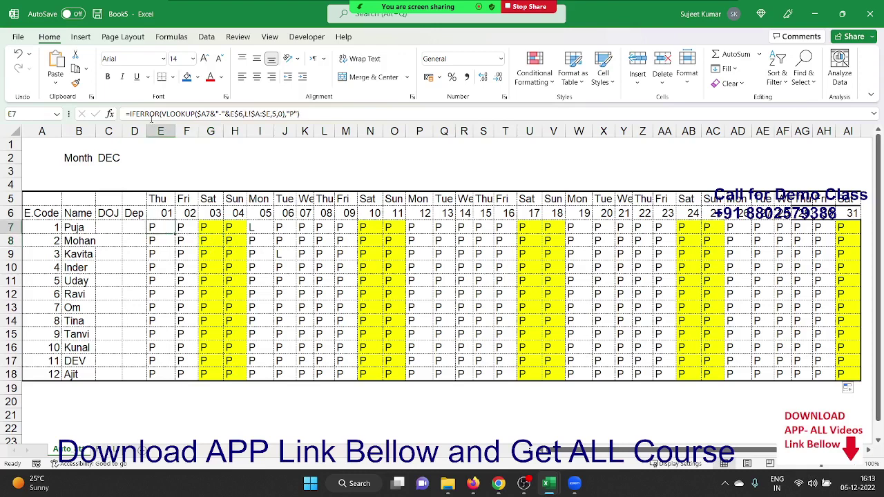
Step: Wrap E7's formula in IF(OR(E5="Sat",E5="sun"),"W/O",…) to mark weekends
click(127, 113)
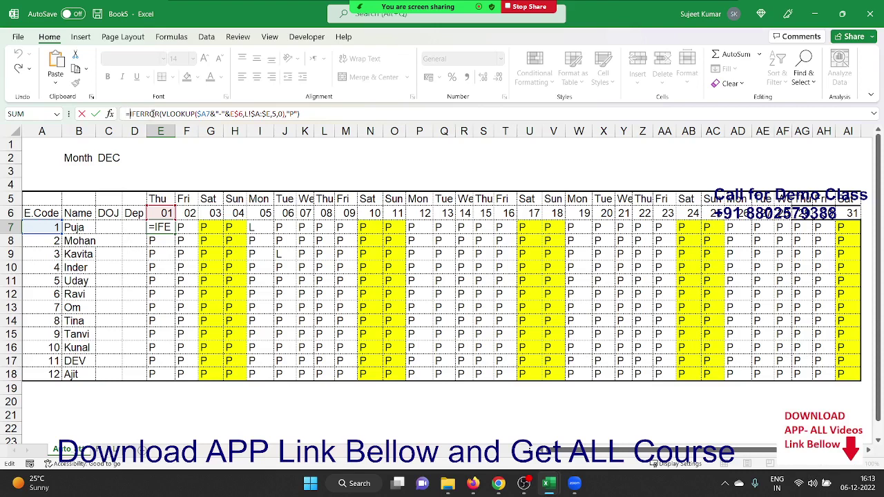
text(IF()
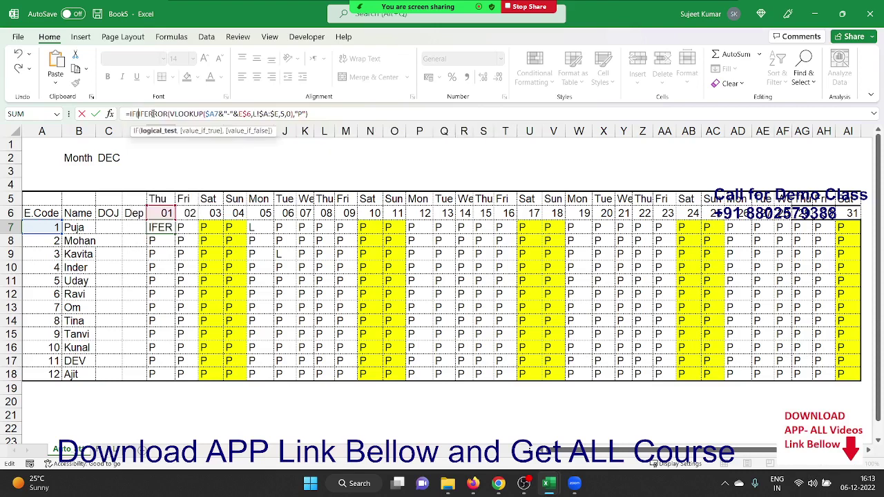
text(OR()
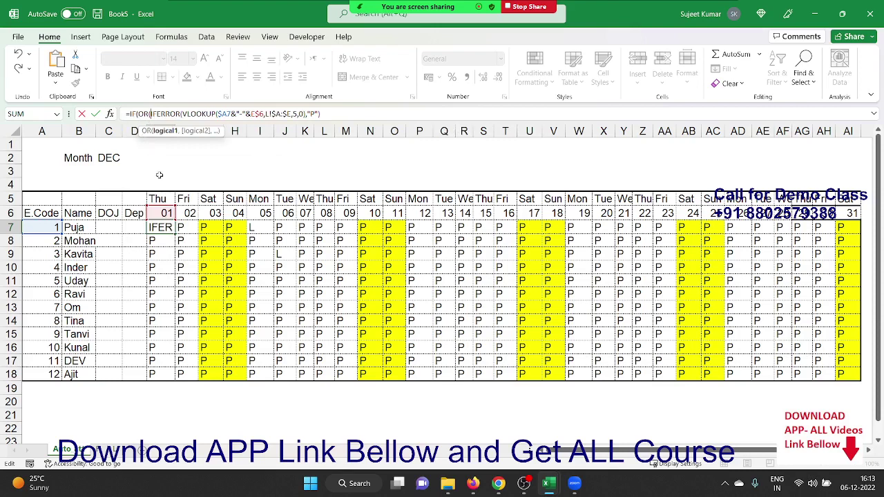
click(158, 199)
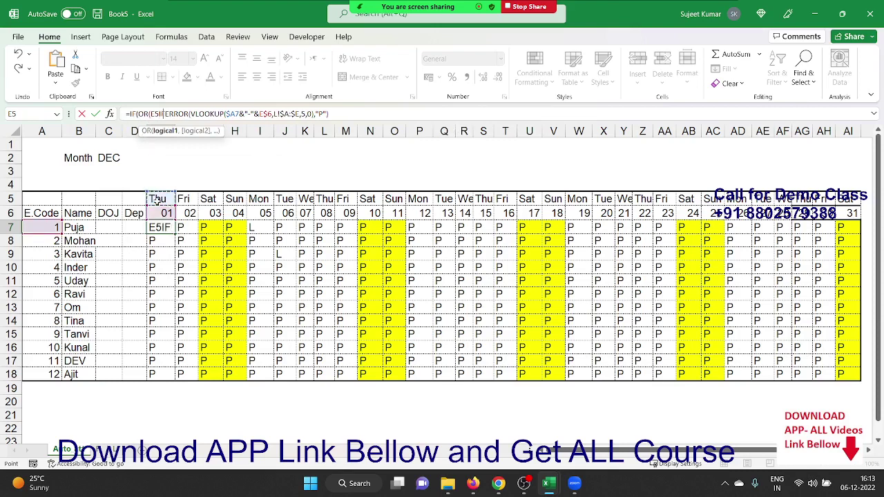
text(="Sat")
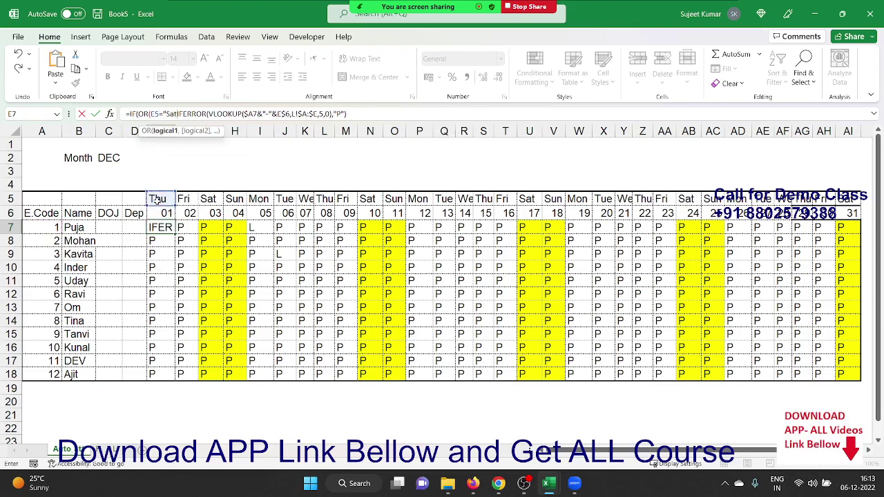
text(",)
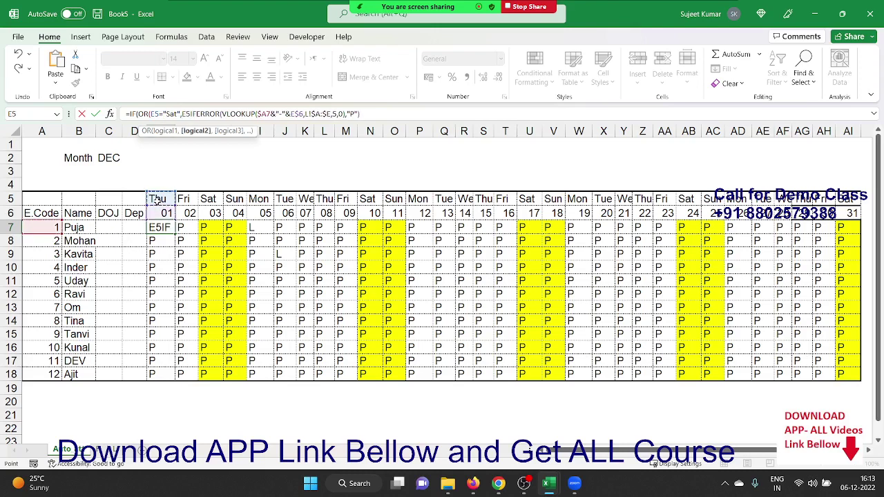
click(158, 200)
text(="sun)
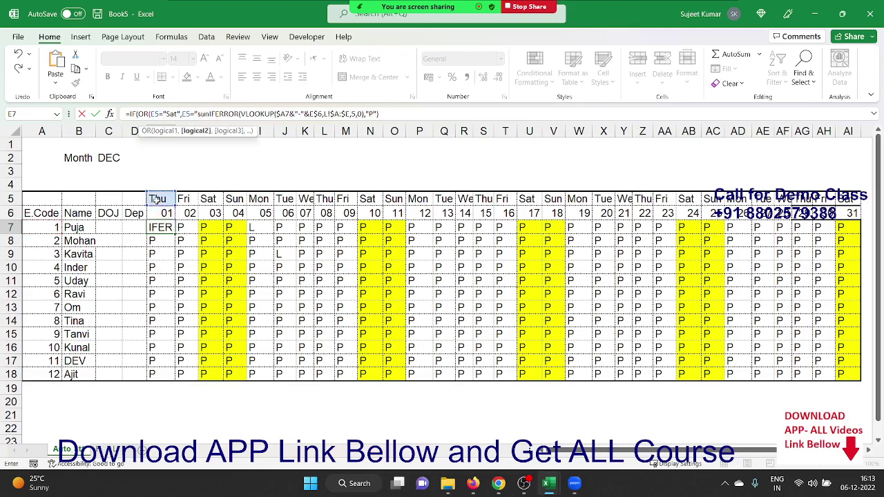
text(")
text())
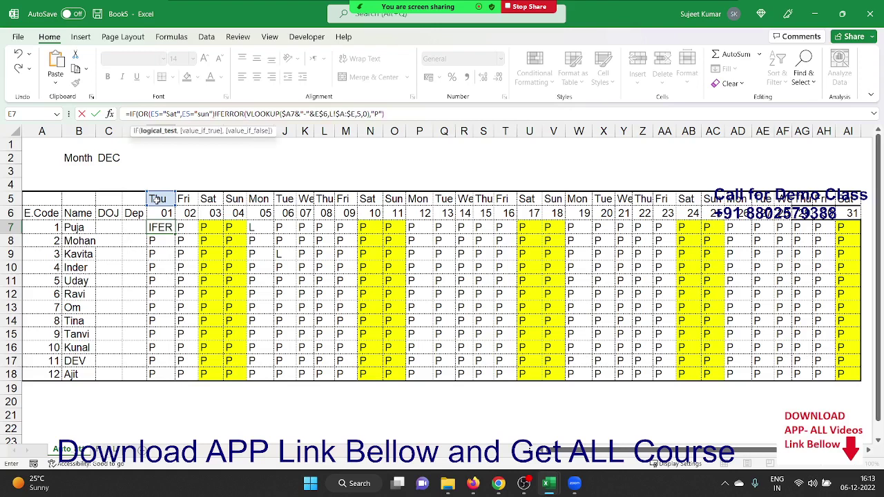
text(,)
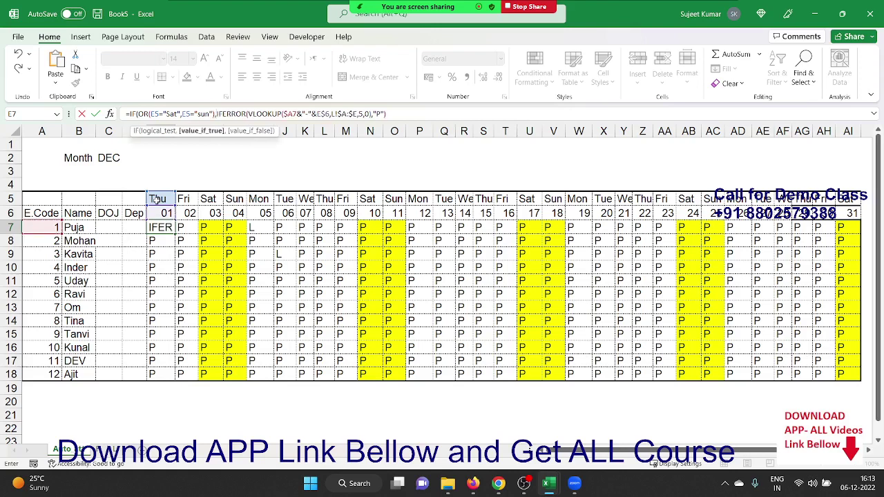
text("W/)
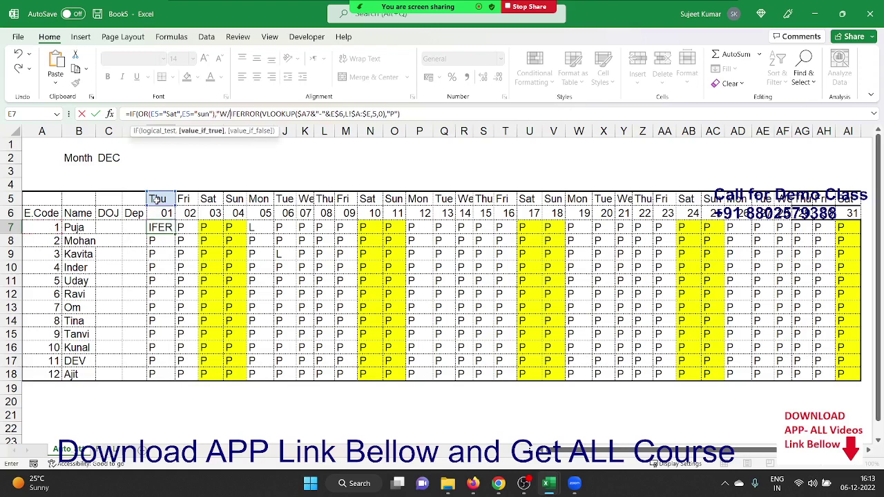
text(O")
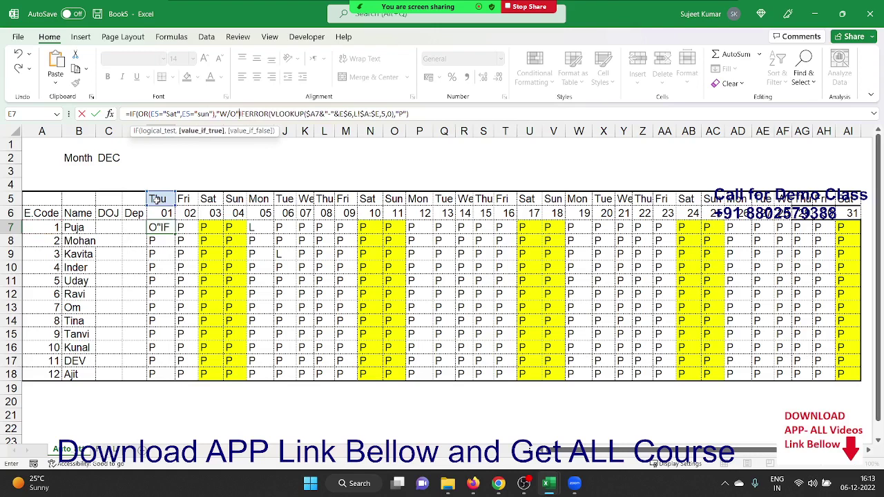
text(,)
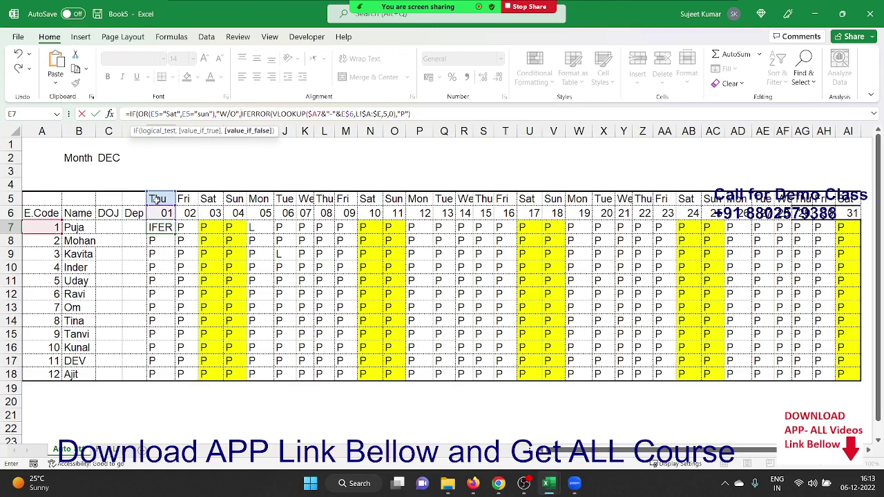
key(Return)
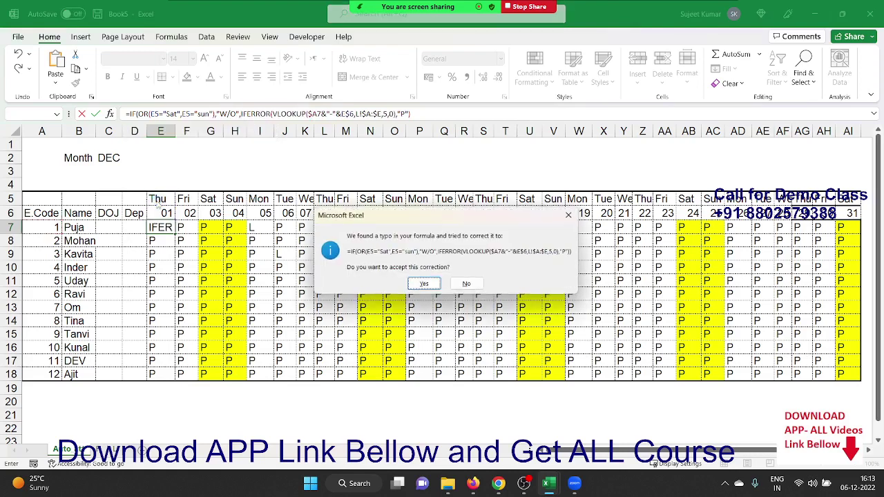
key(Return)
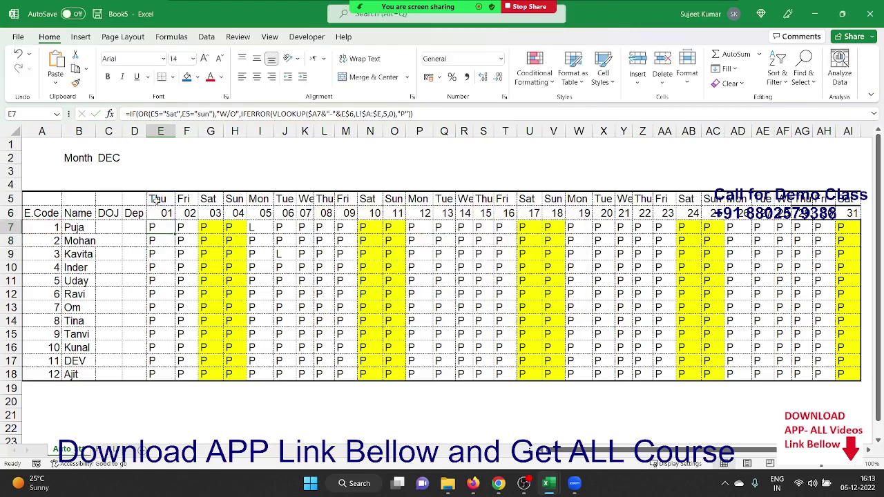
Step: Change both day-name references in E7's OR check to E$5
click(154, 114)
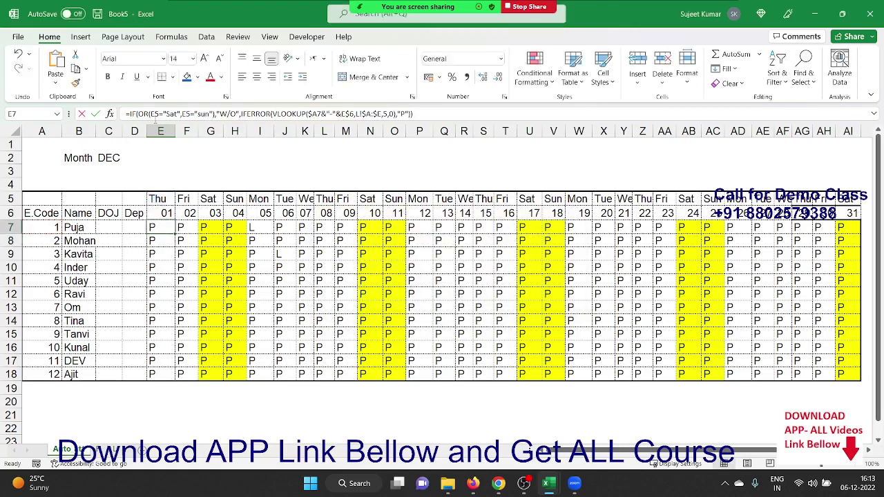
key(Escape)
double_click(166, 229)
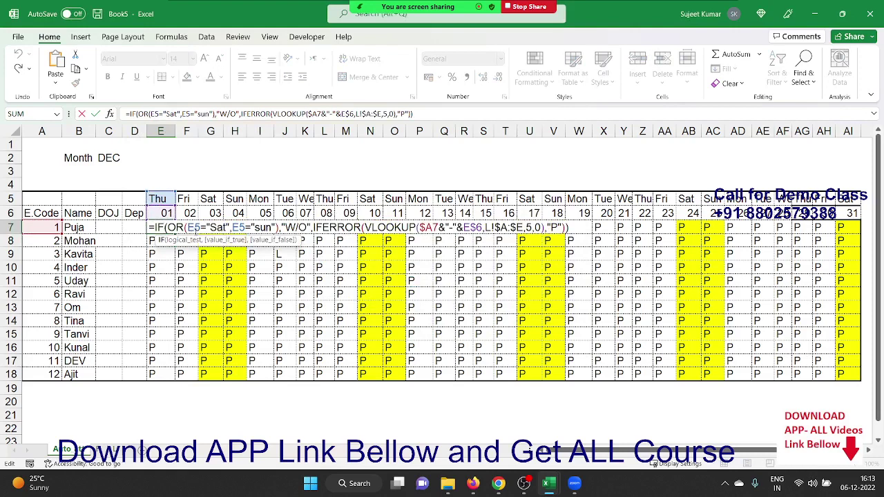
click(195, 228)
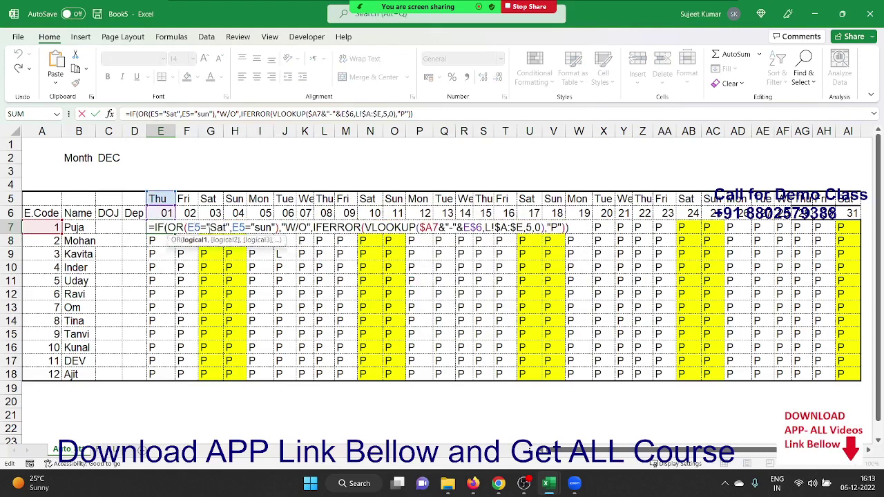
text($)
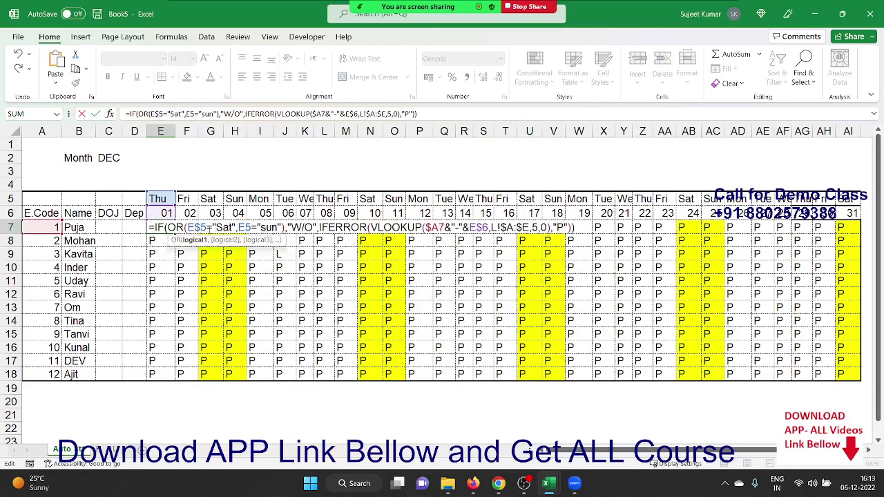
key(Right)
key(Right)
key(Right)
key(Right)
key(Right)
key(Right)
text($)
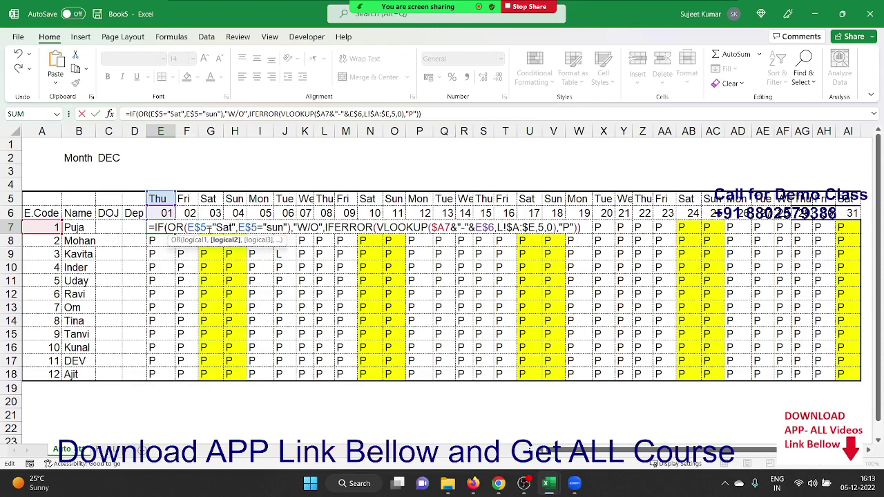
key(ctrl+Return)
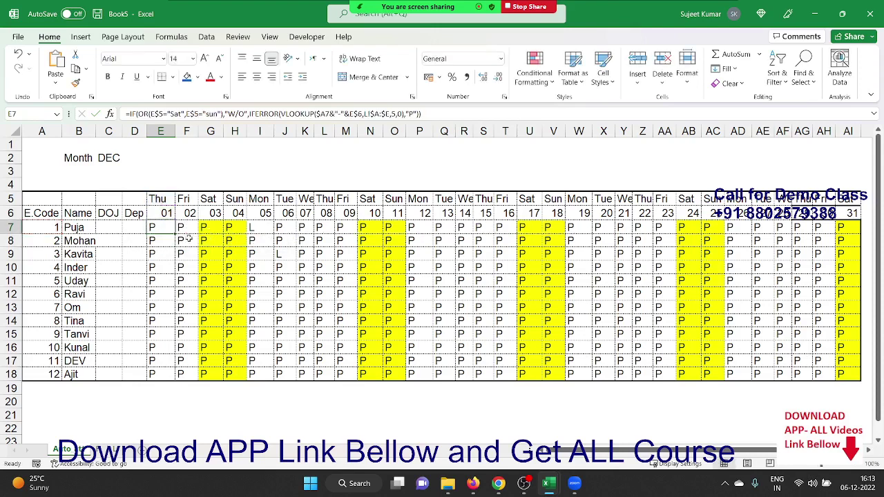
Step: Copy E7's weekend formula across row 7 to AI7 without formatting
drag(175, 234, 868, 262)
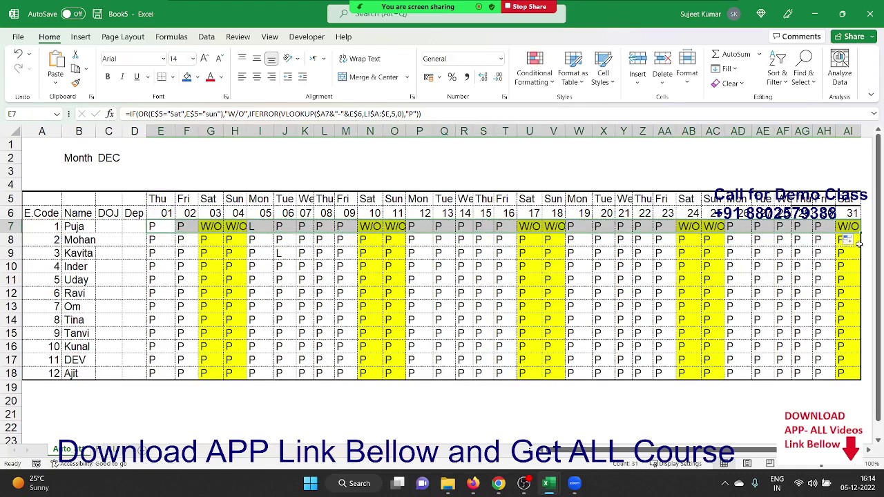
click(847, 240)
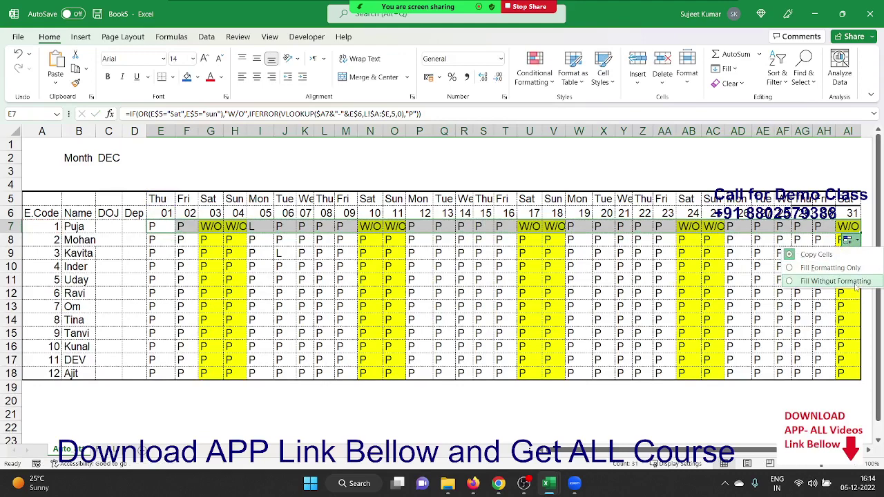
click(865, 271)
Step: Fill row 7's formulas down to row 18 without formatting and review the results
mouse_move(860, 234)
mouse_down()
mouse_move(838, 345)
mouse_move(745, 378)
mouse_up()
click(769, 399)
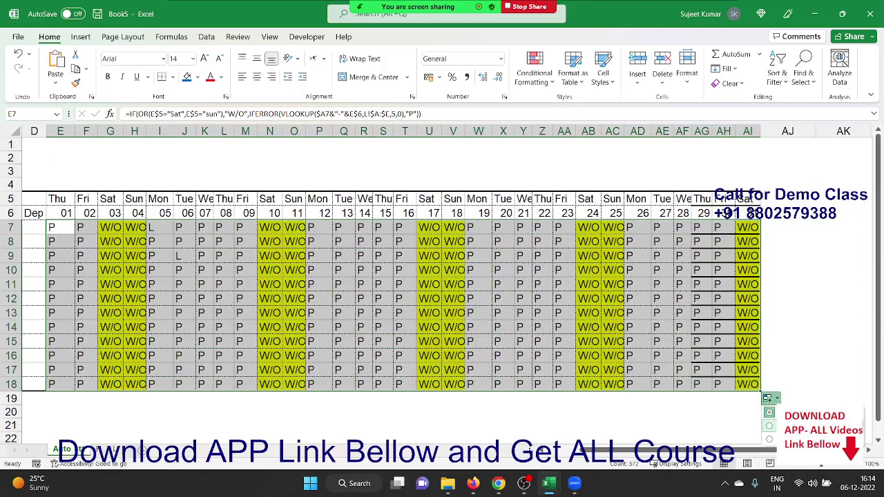
click(780, 452)
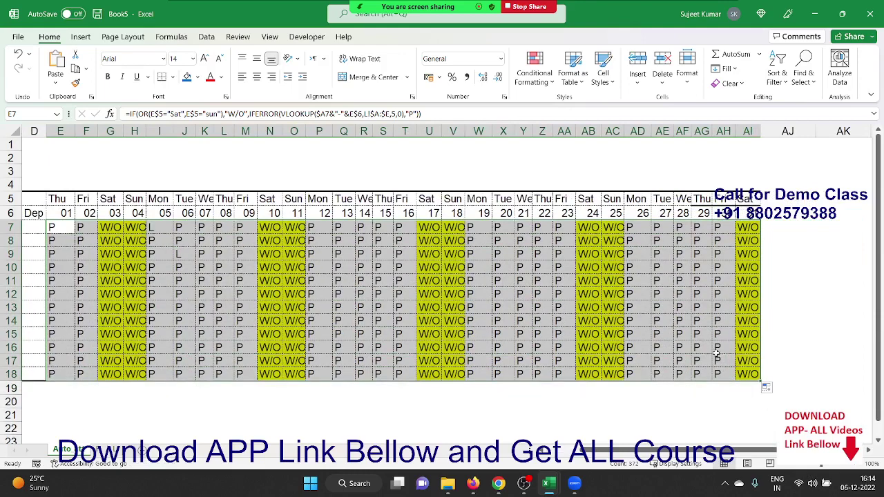
click(660, 320)
key(Left)
key(Left)
key(Left)
key(Left)
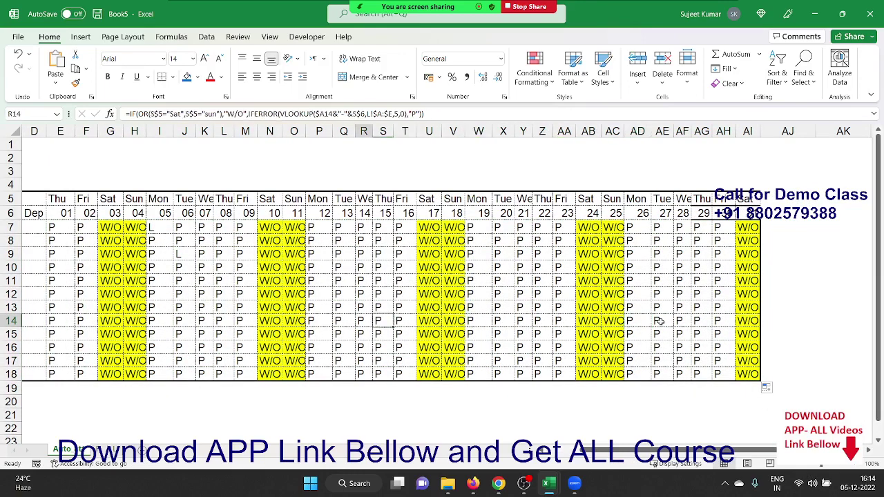
key(Left)
key(Left)
key(Left)
key(Left)
key(Left)
key(Left)
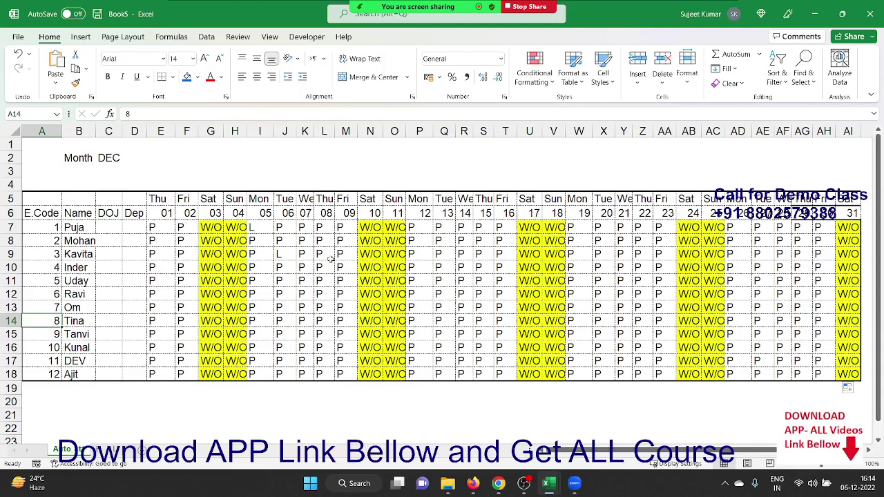
click(157, 227)
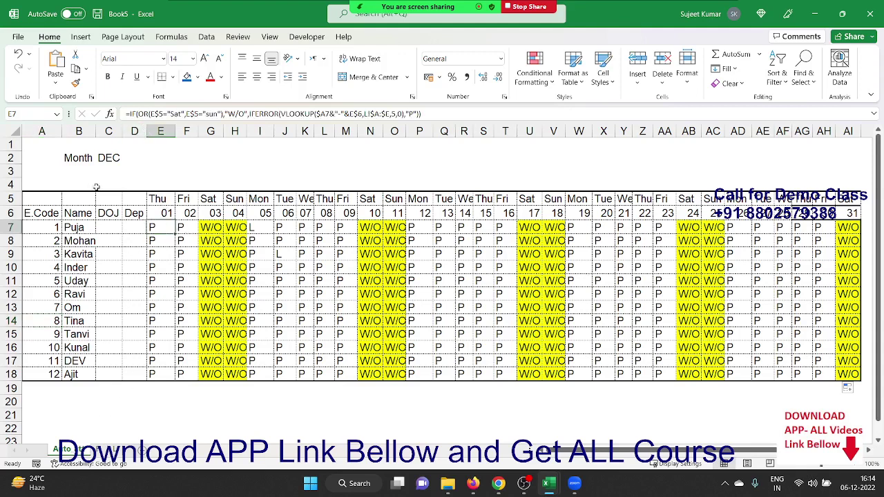
Step: Begin E7's formula with IF(COUNTIF( ahead of the existing weekend check
click(127, 114)
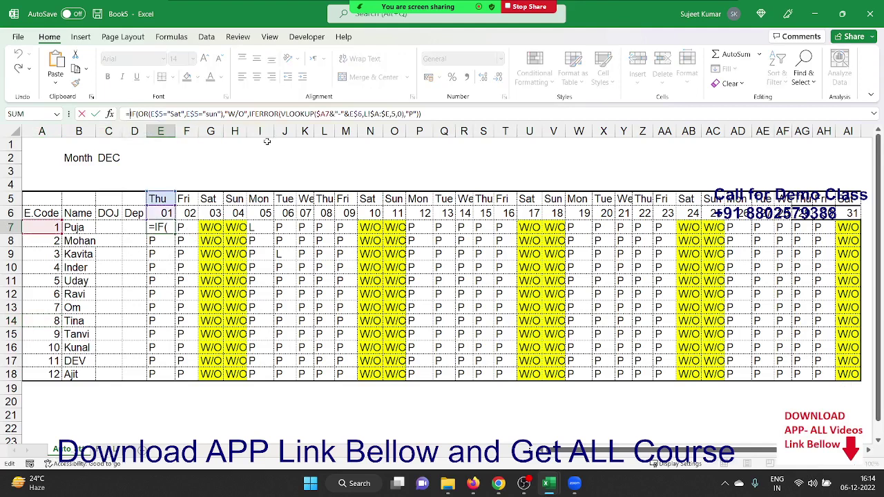
text(IF)
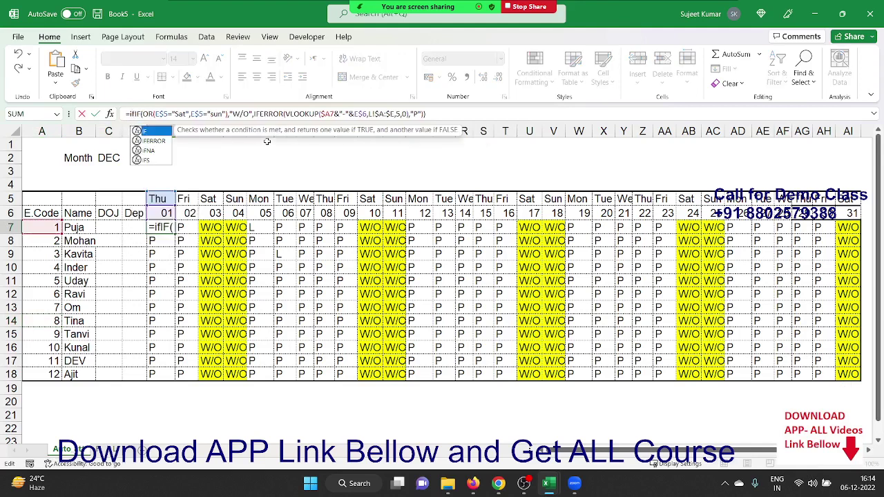
text(()
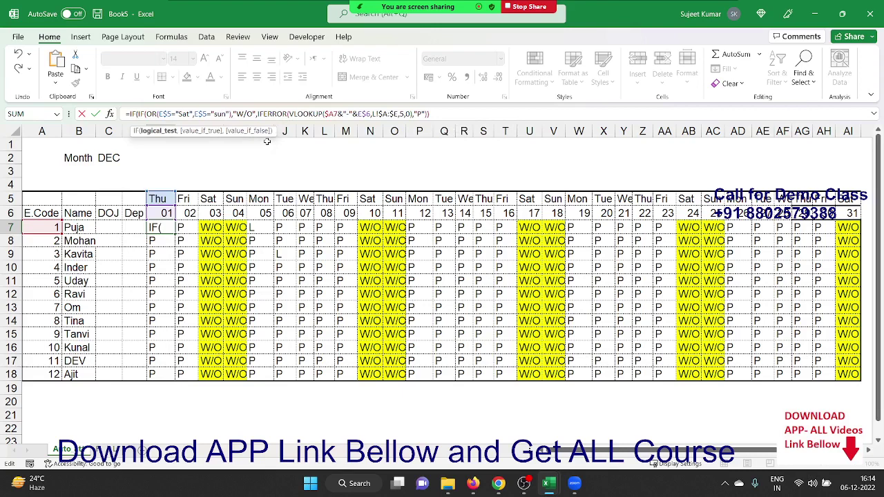
text(cou)
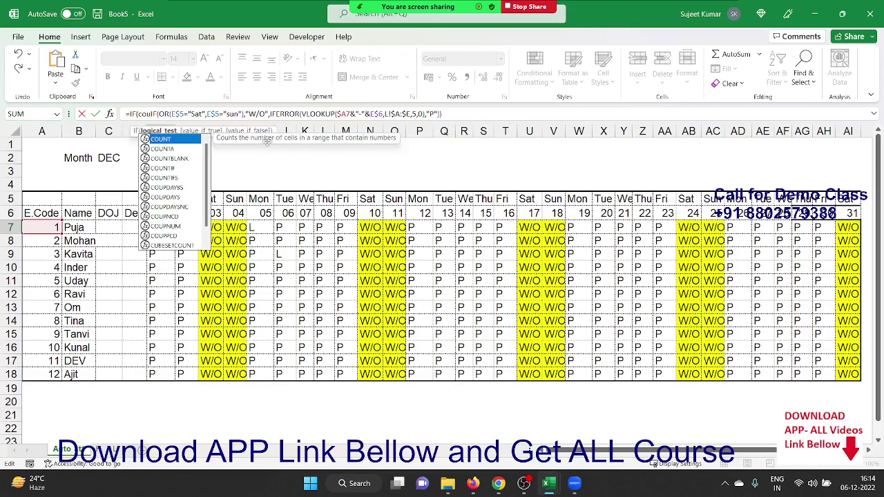
key(Down)
key(Down)
key(Down)
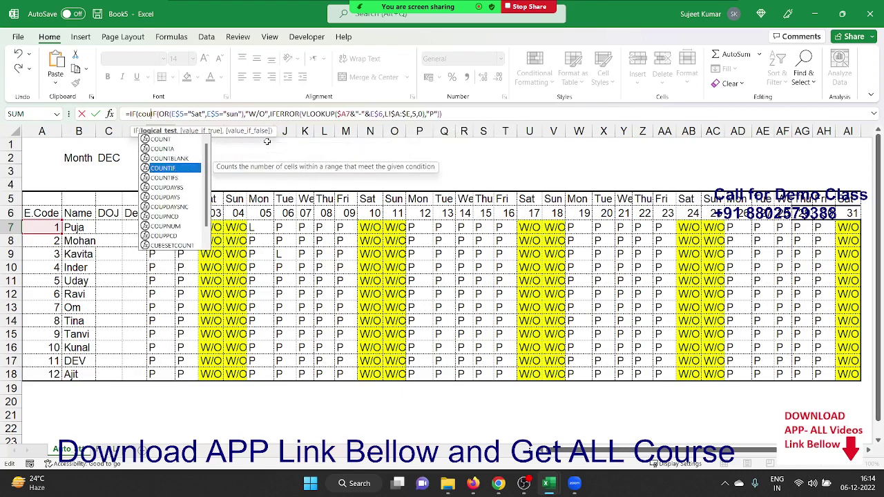
key(Tab)
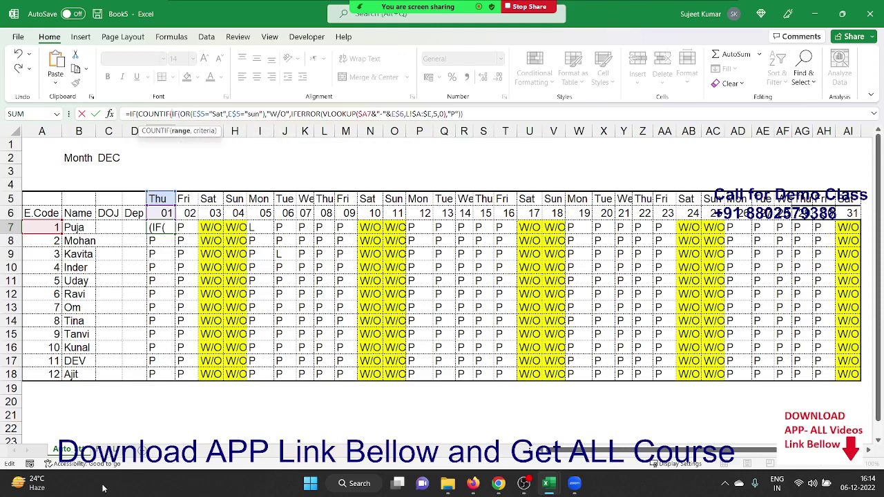
Step: Finish E7's formula so it returns "H" when the E6 date is in the holiday sheet's column A
click(99, 442)
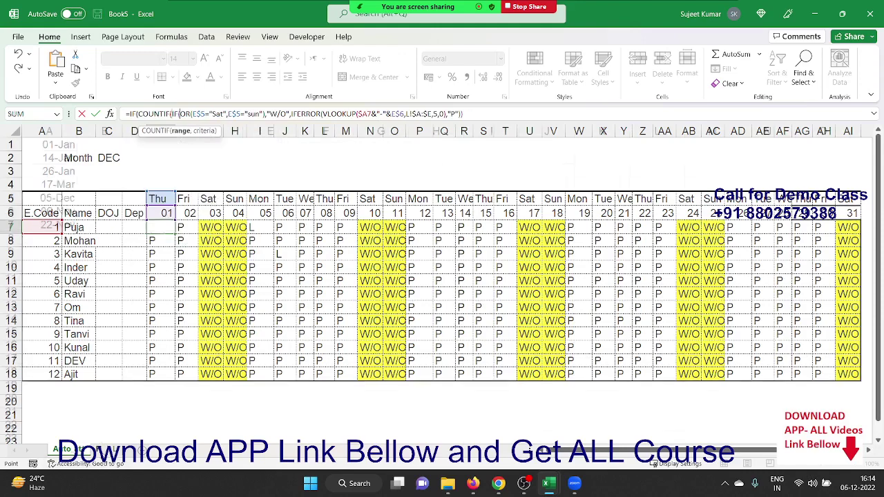
click(51, 131)
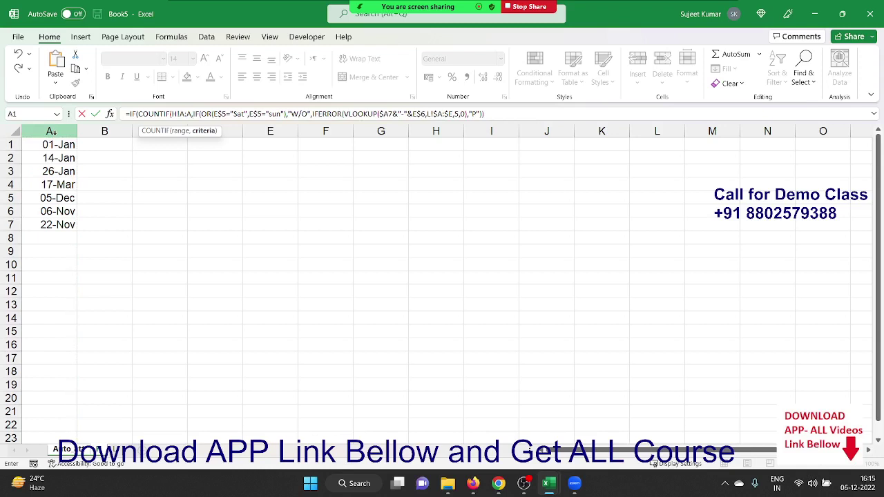
text(,e6)
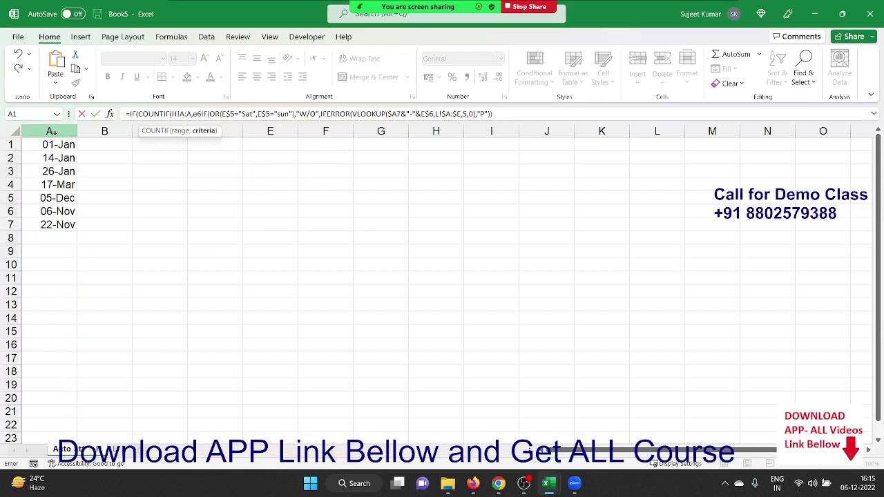
text())
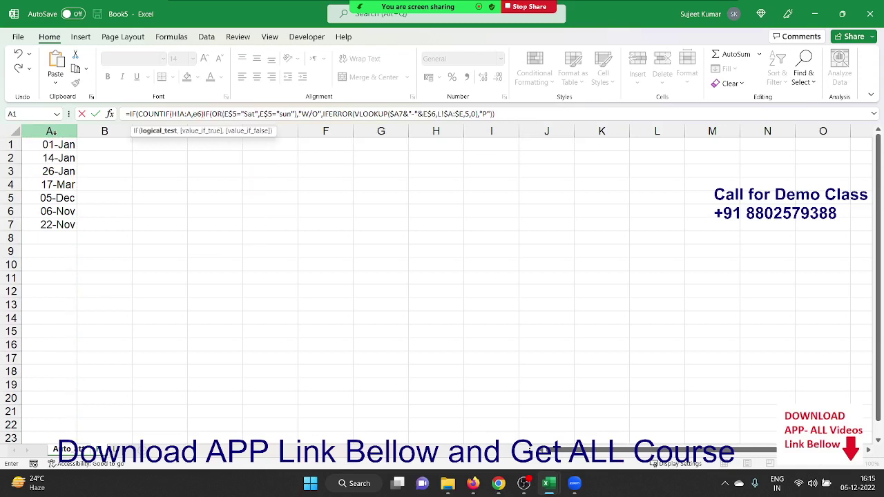
text(>)
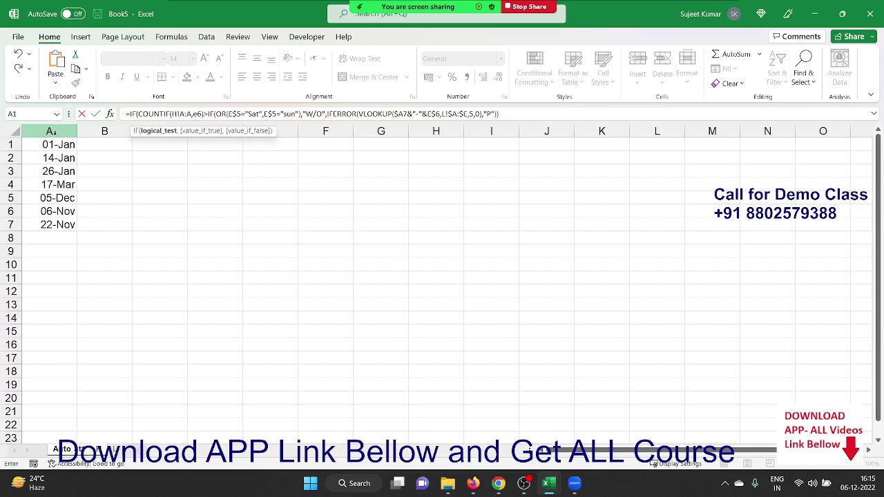
text(=)
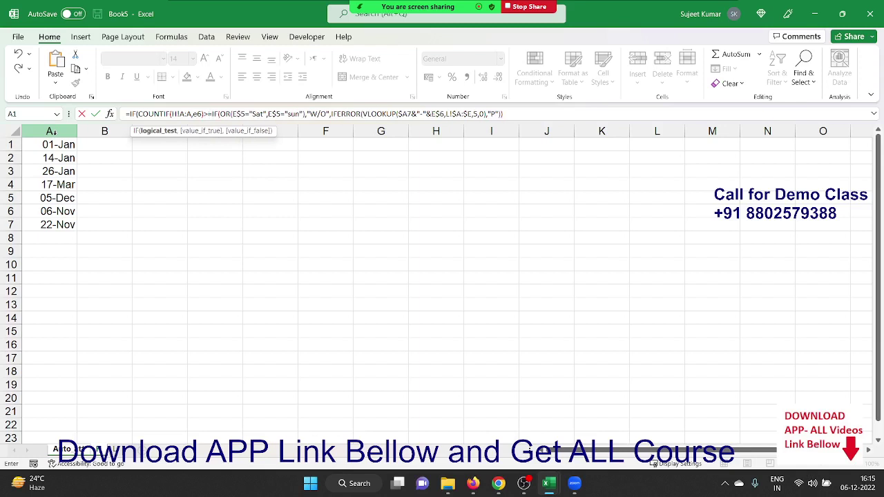
text(1,)
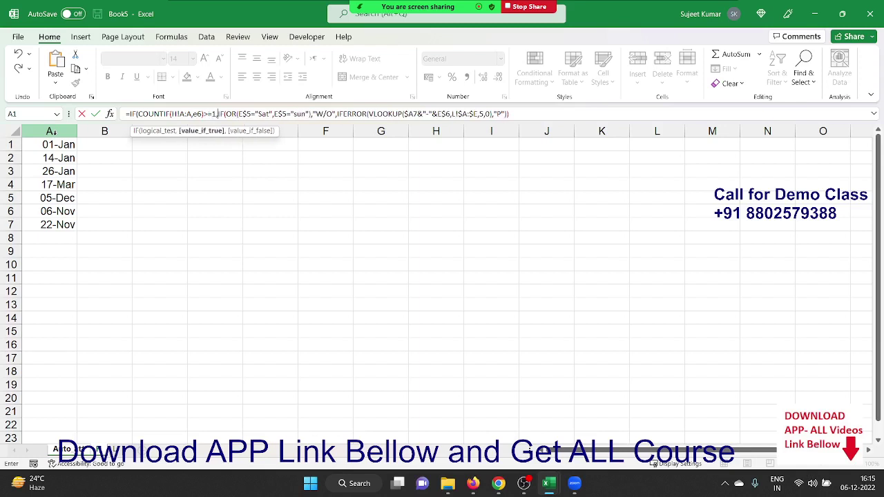
text("H)
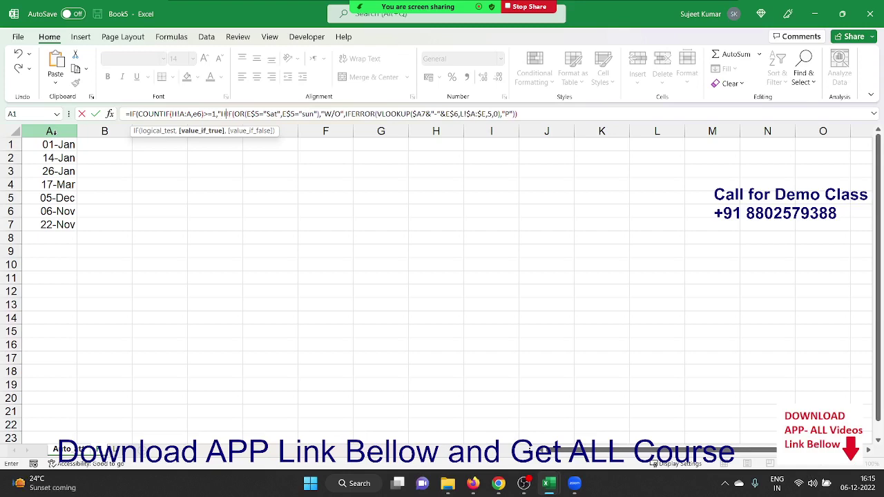
text(",)
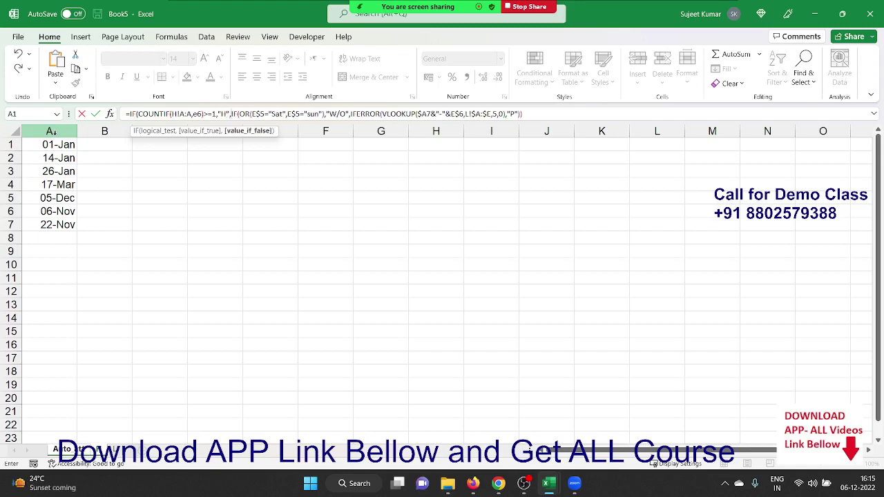
key(Return)
key(Return)
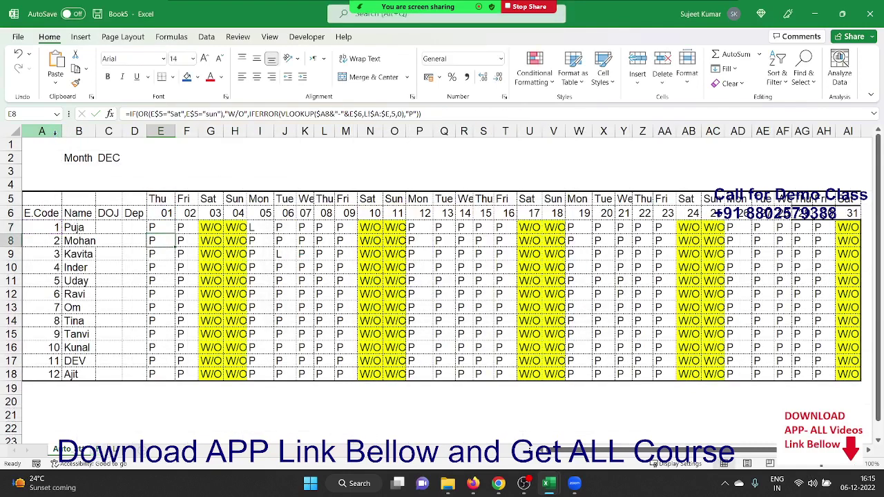
Step: Lock E7's formula references to $A:$A and E$6 and commit it
click(183, 114)
key(F4)
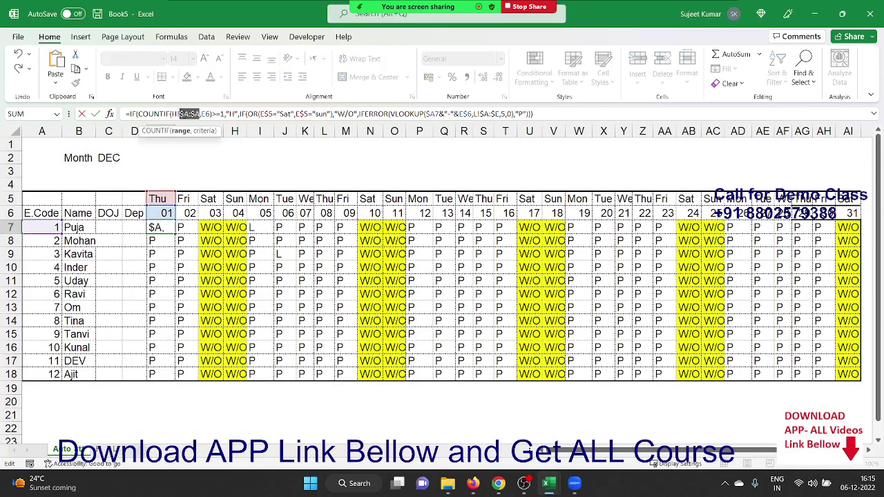
click(206, 113)
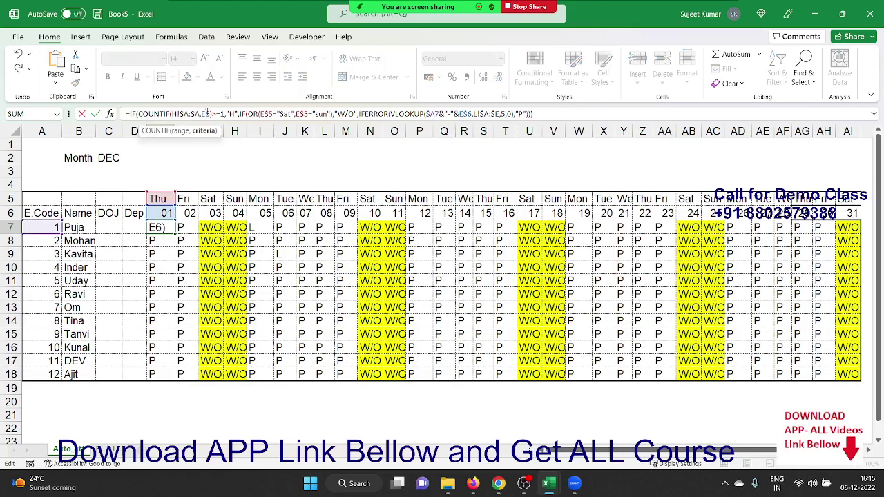
key(F4)
key(F4)
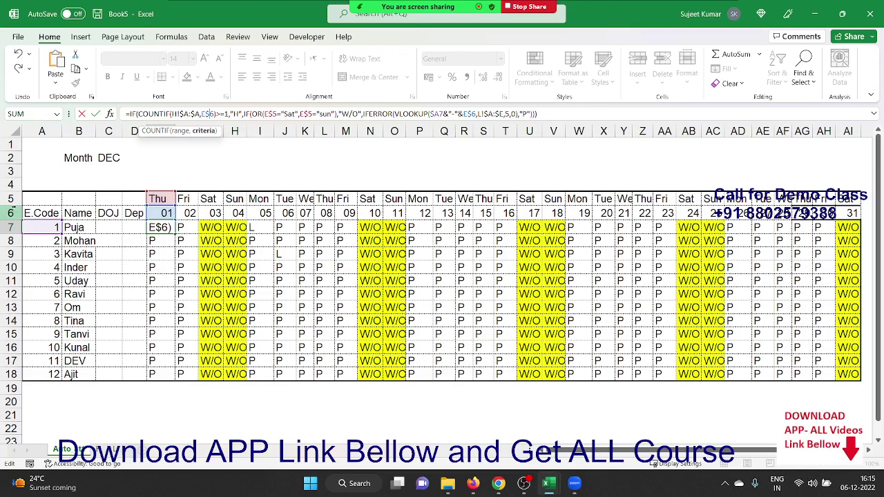
key(Return)
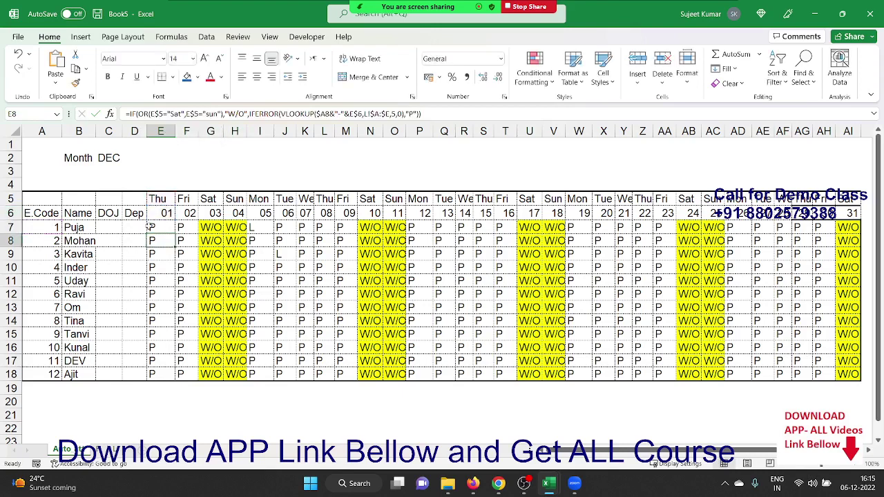
Step: Fill the E7 formula across to AI and down to row 18, then check the 05-Dec column
click(154, 228)
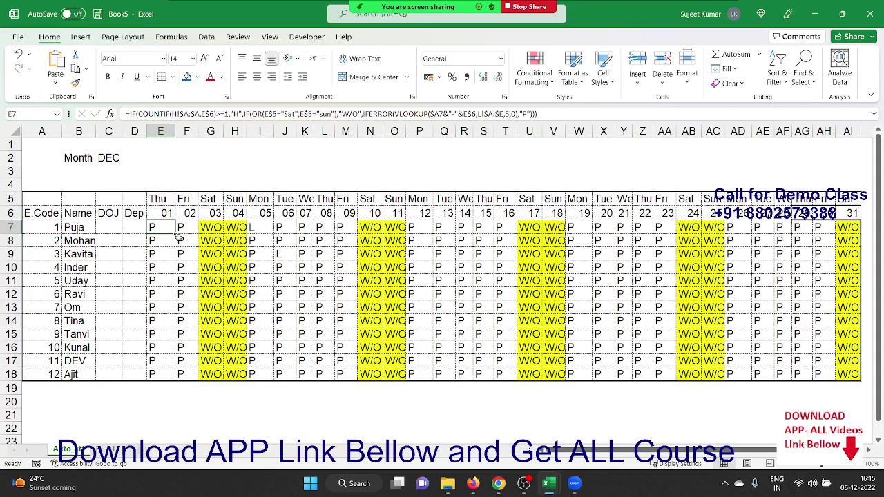
mouse_move(174, 234)
mouse_down()
mouse_move(848, 228)
mouse_move(868, 336)
mouse_move(856, 381)
mouse_up()
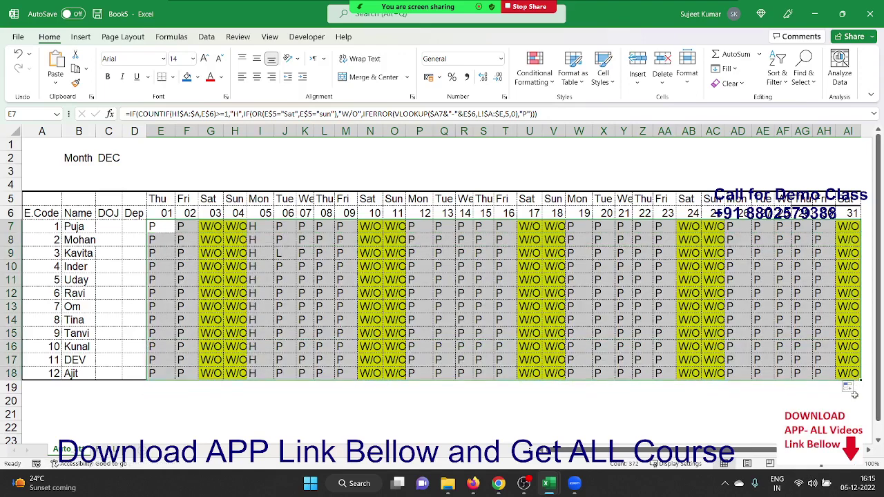
click(848, 387)
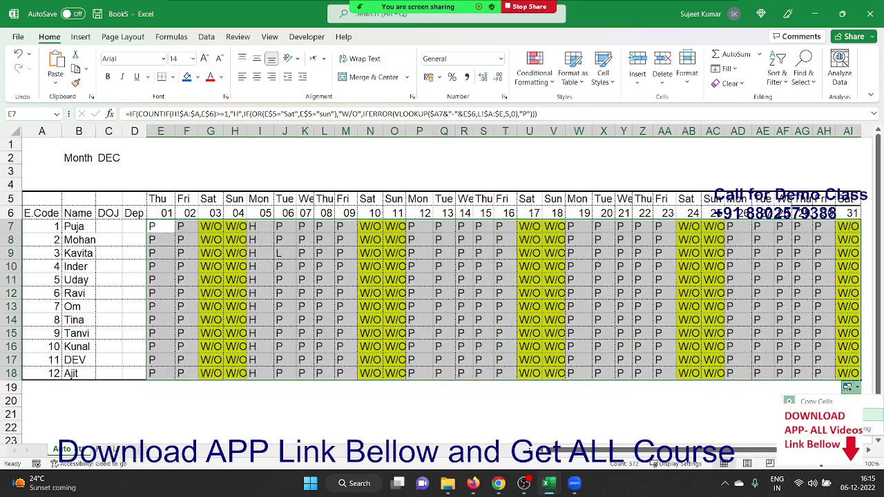
click(866, 429)
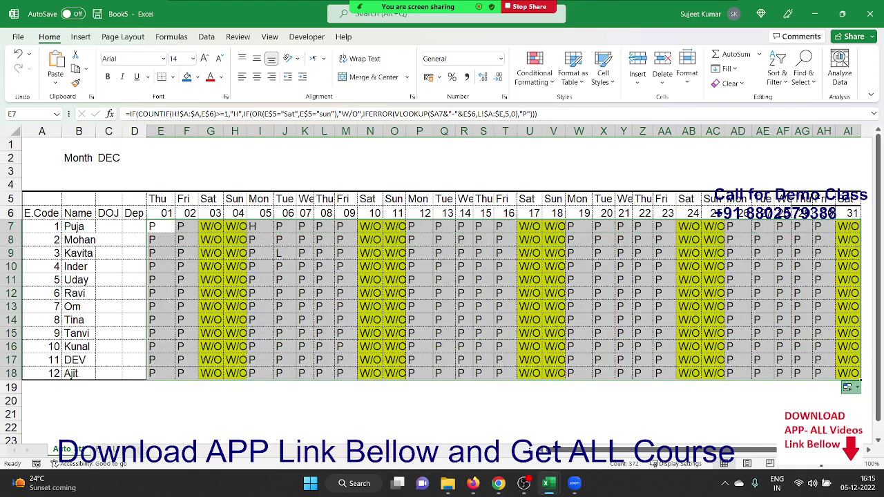
click(254, 226)
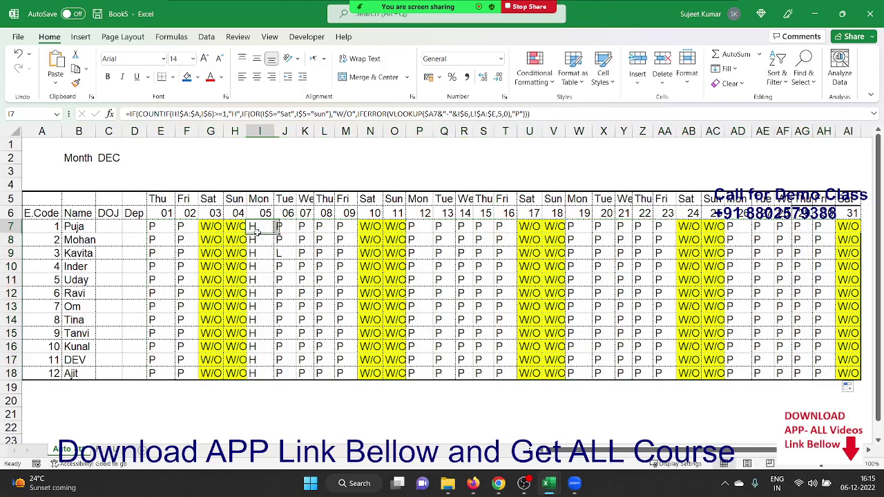
click(449, 279)
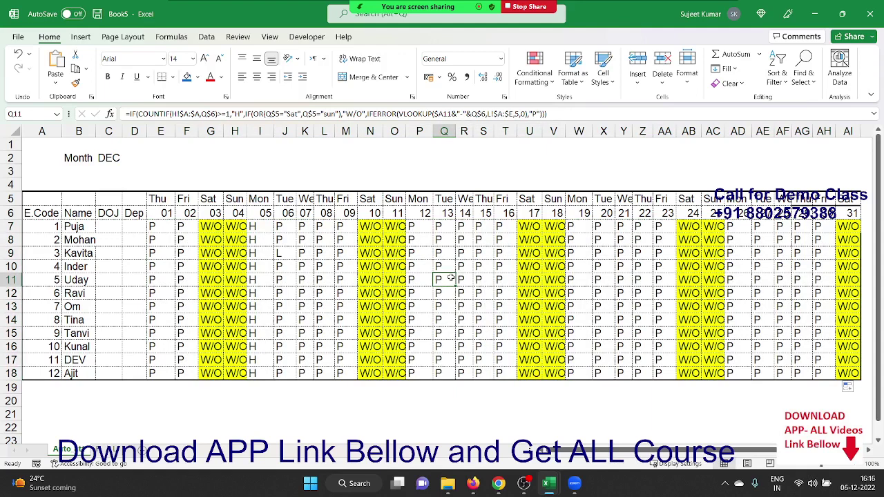
click(101, 159)
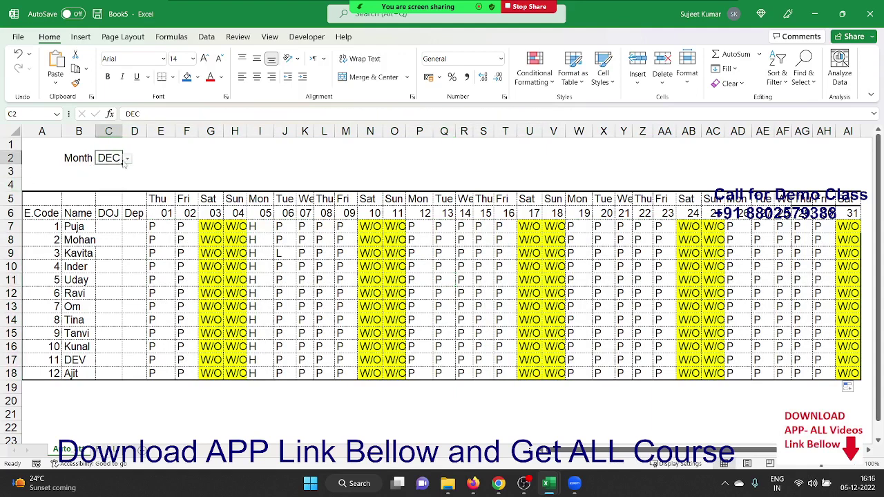
Step: Test the month dropdown with NOV and FEB and inspect the February grid
click(127, 159)
click(112, 216)
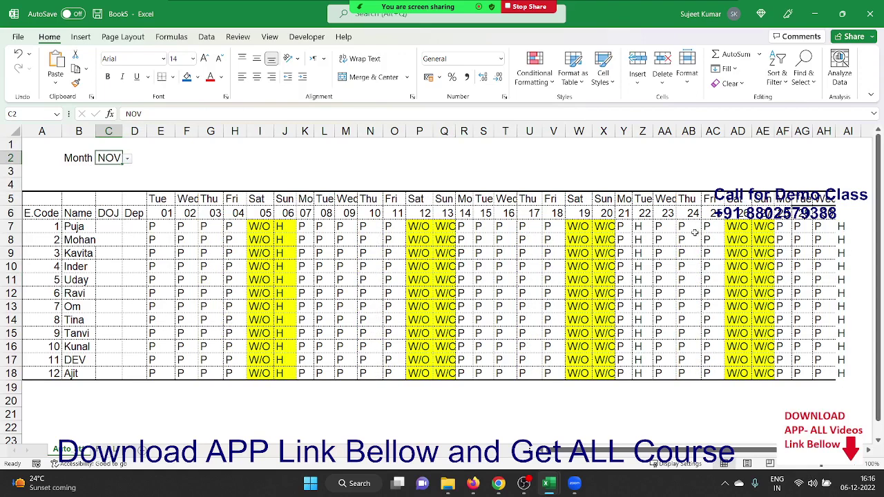
click(128, 159)
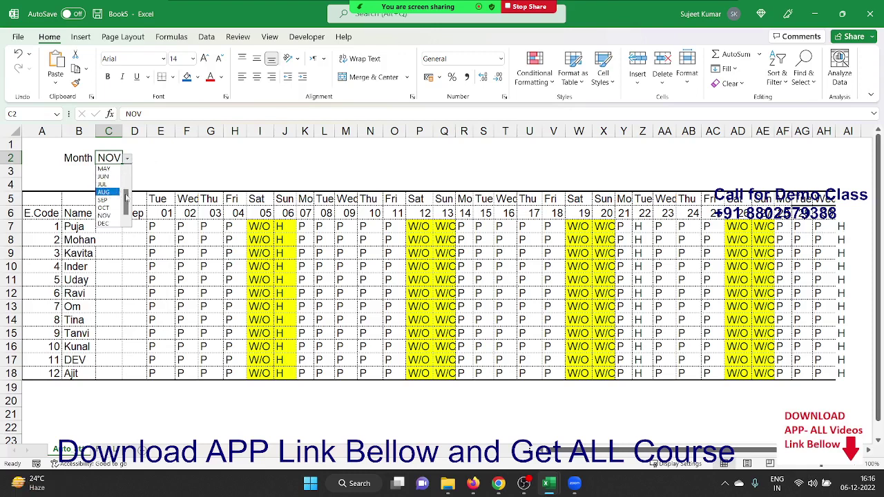
drag(127, 202, 128, 187)
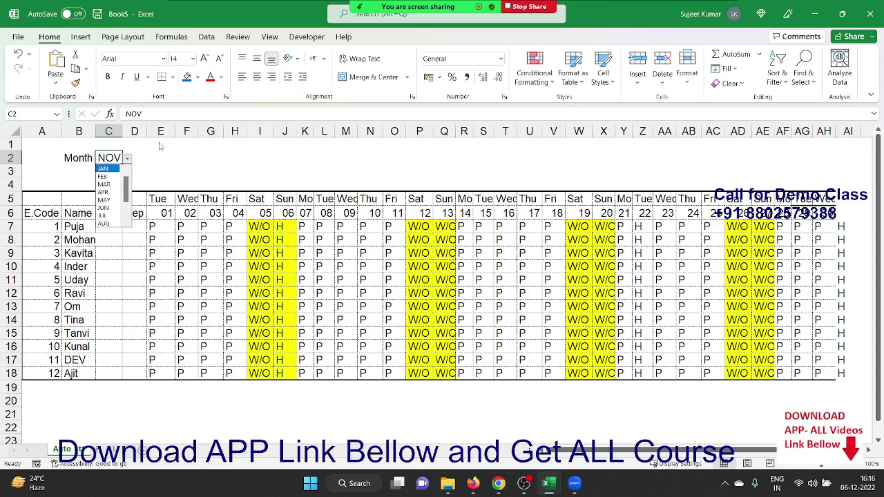
click(107, 178)
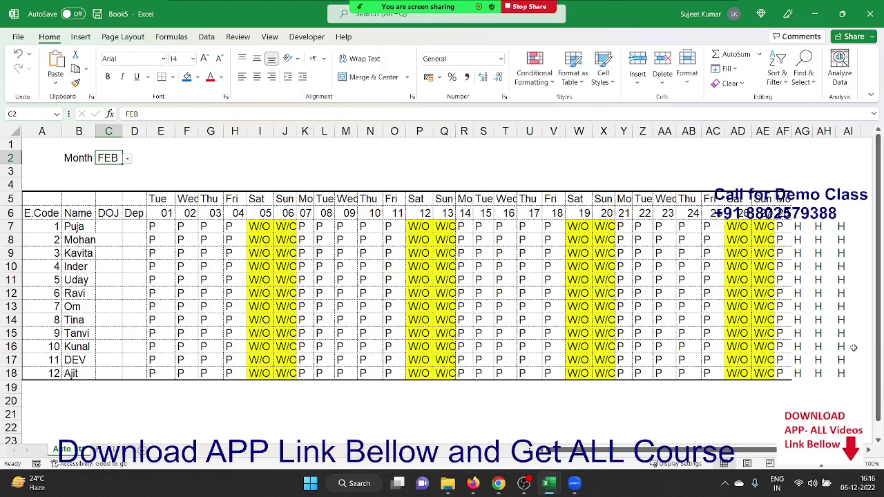
click(368, 240)
drag(307, 226, 797, 359)
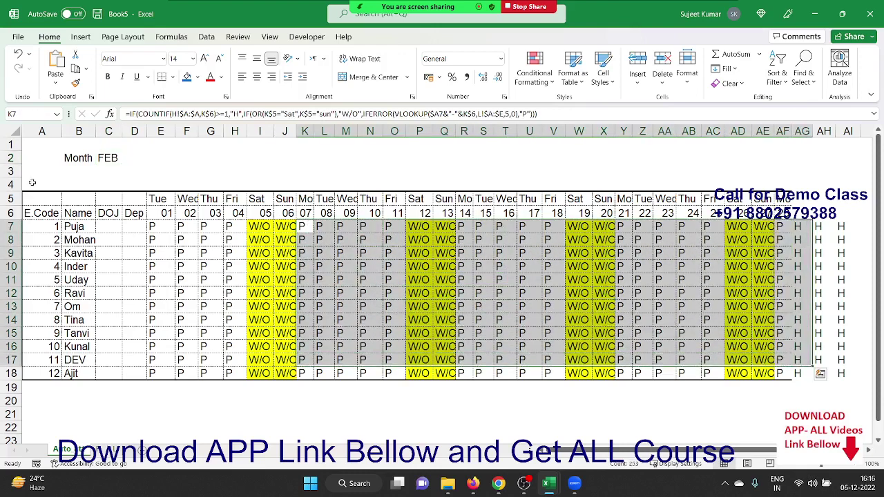
click(117, 168)
Step: Set the month in C2 to DEC
click(114, 159)
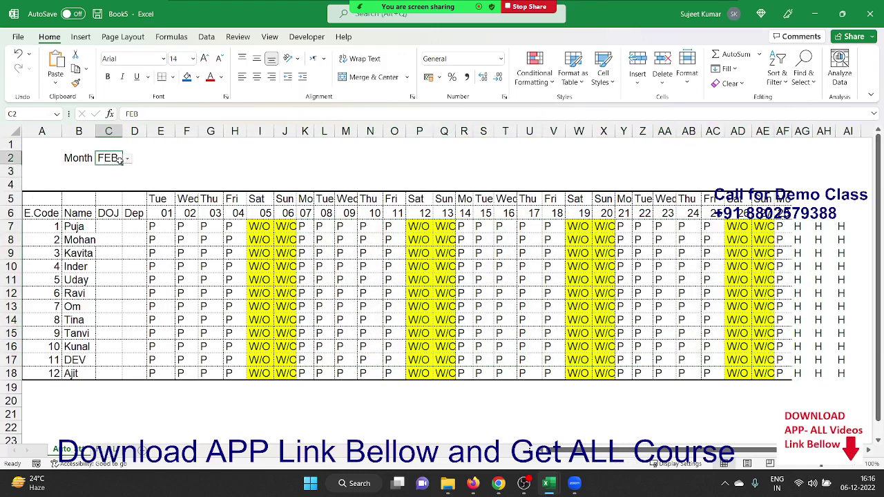
click(127, 158)
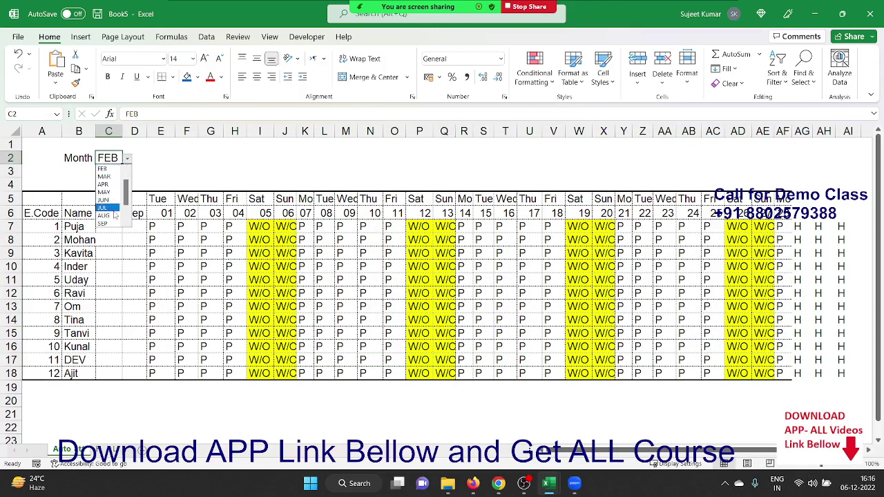
scroll(128, 211, down, 1)
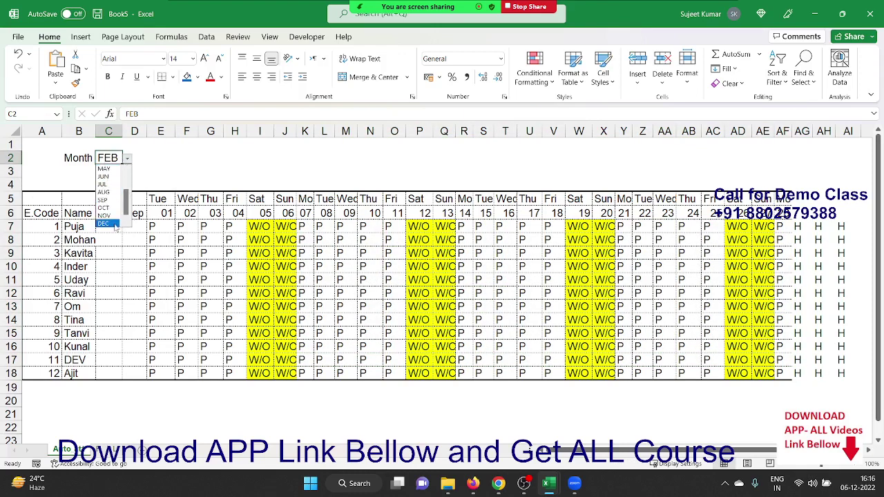
click(112, 223)
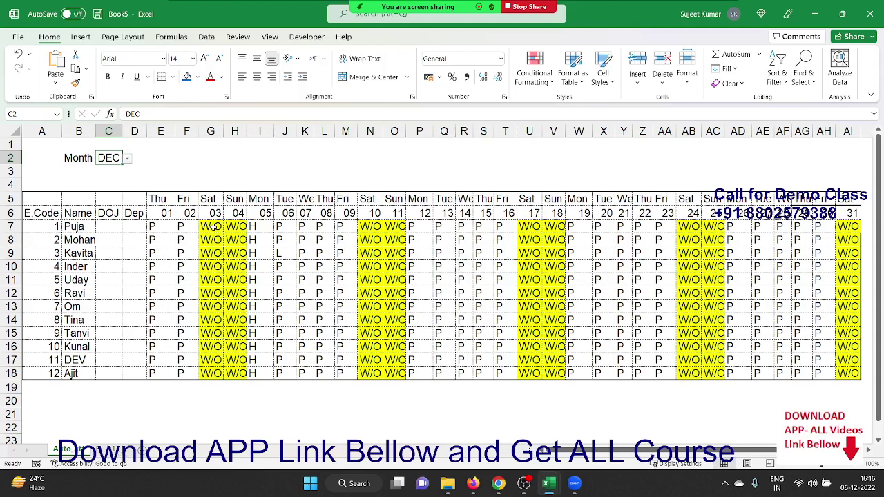
Step: Add a leave record for ID 4 on 4/12 with code EW, then return to attendance
click(237, 226)
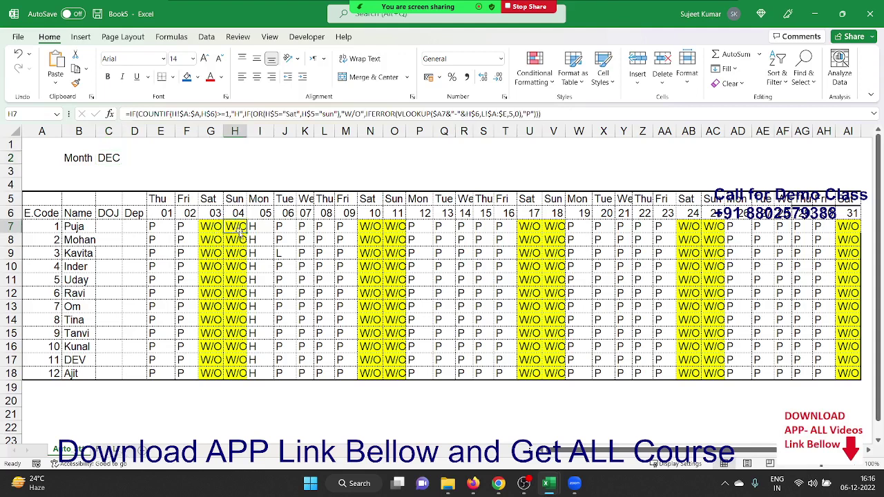
click(121, 453)
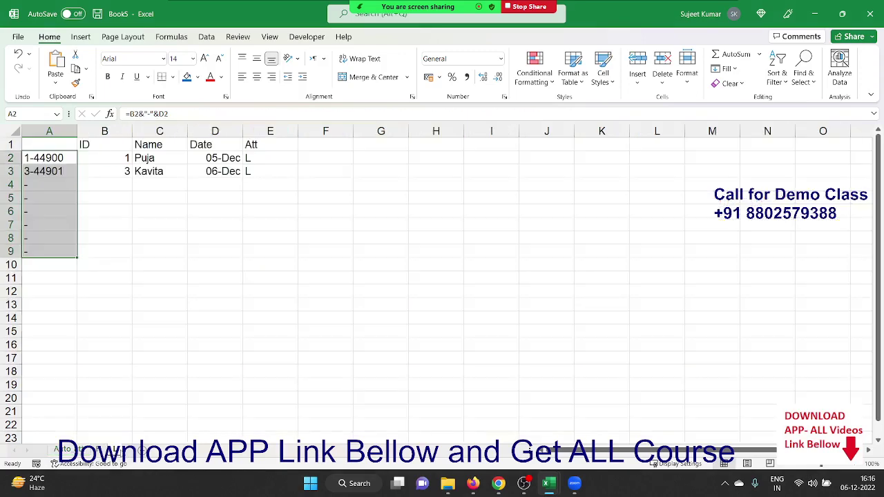
click(125, 187)
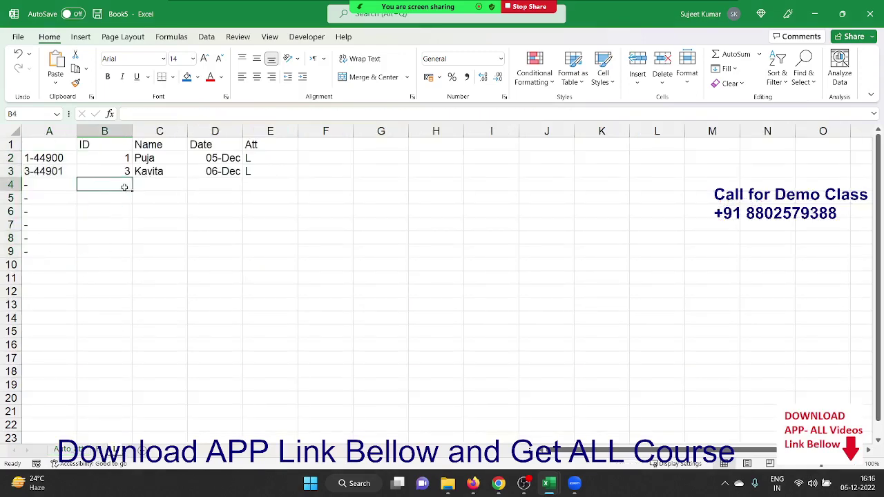
text(4)
key(Tab)
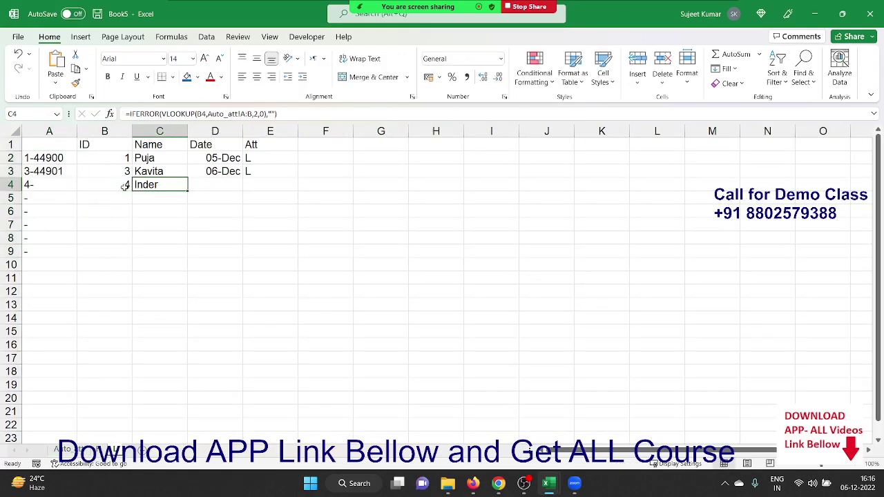
key(Tab)
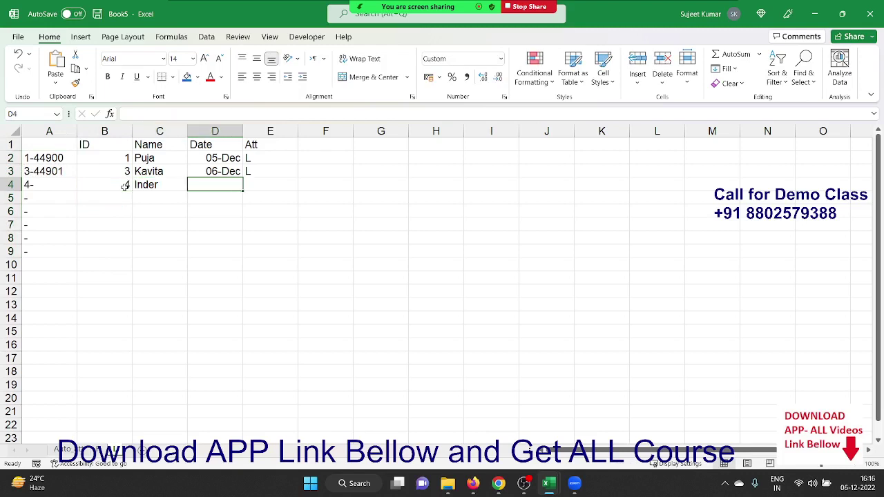
text(4/12)
key(Tab)
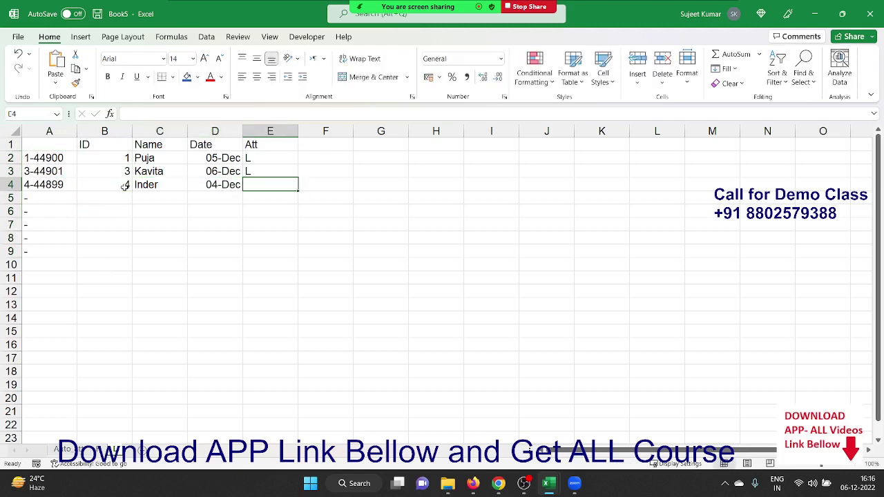
text(EW)
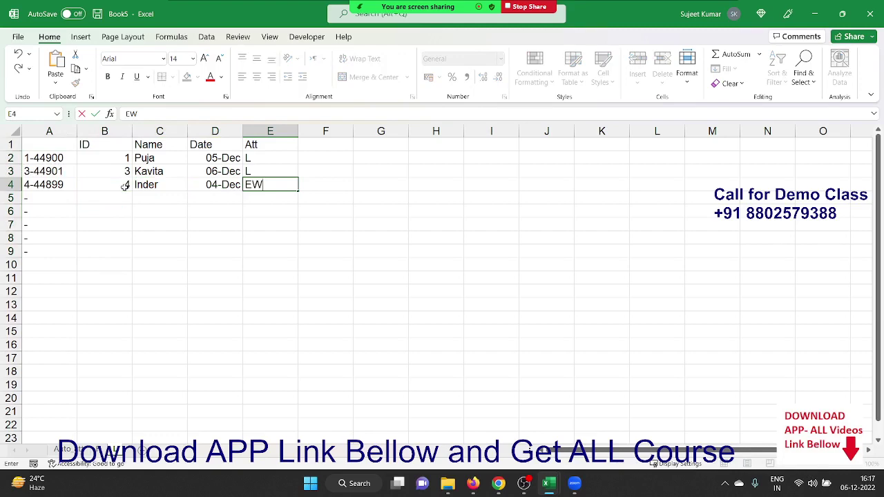
key(Return)
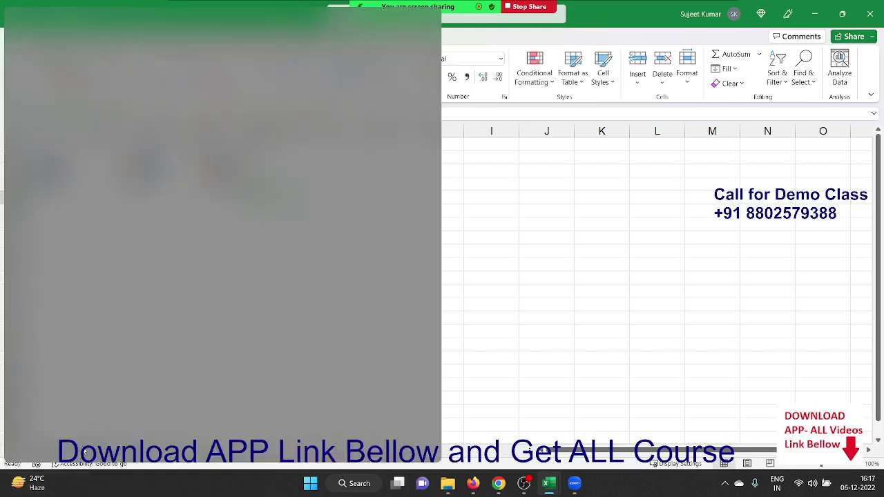
click(601, 343)
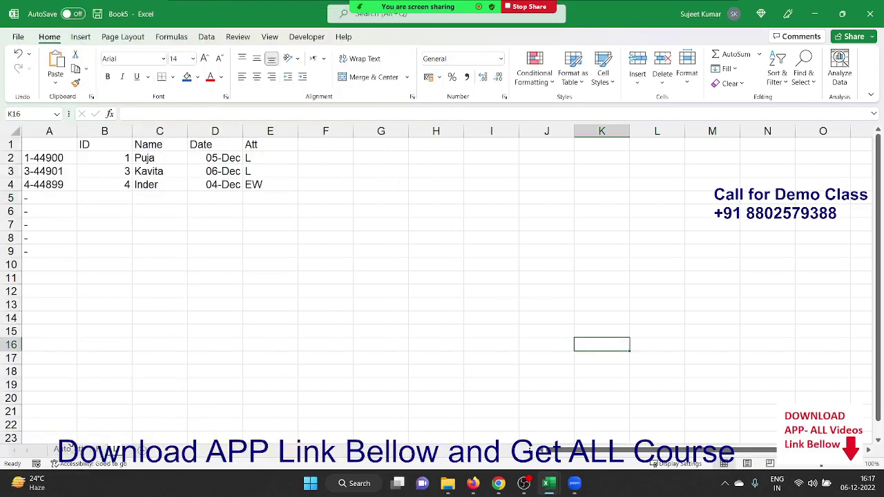
click(71, 449)
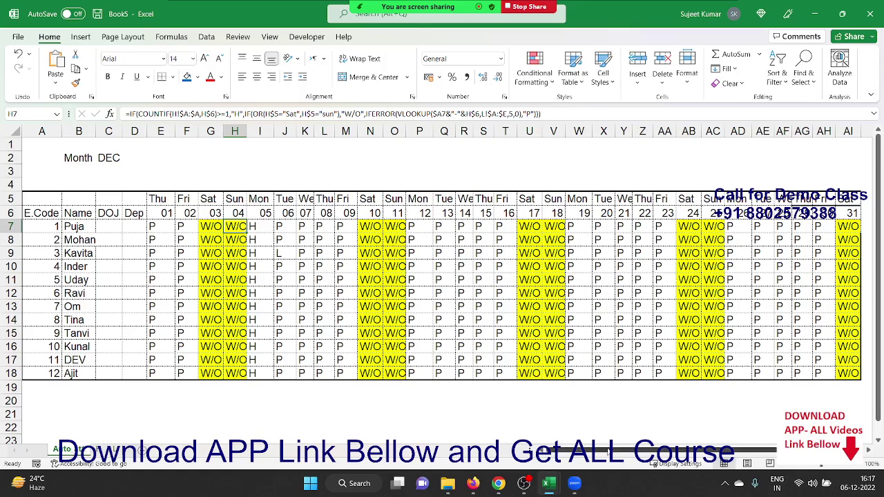
drag(609, 450, 701, 458)
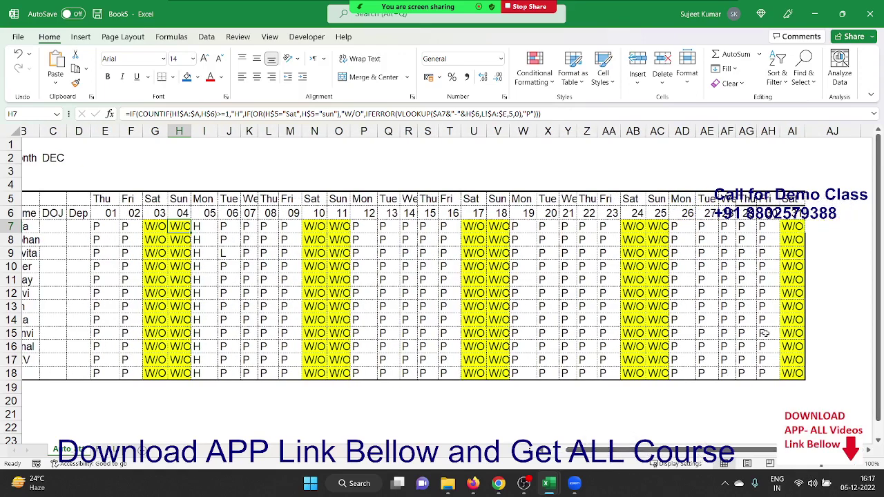
click(834, 228)
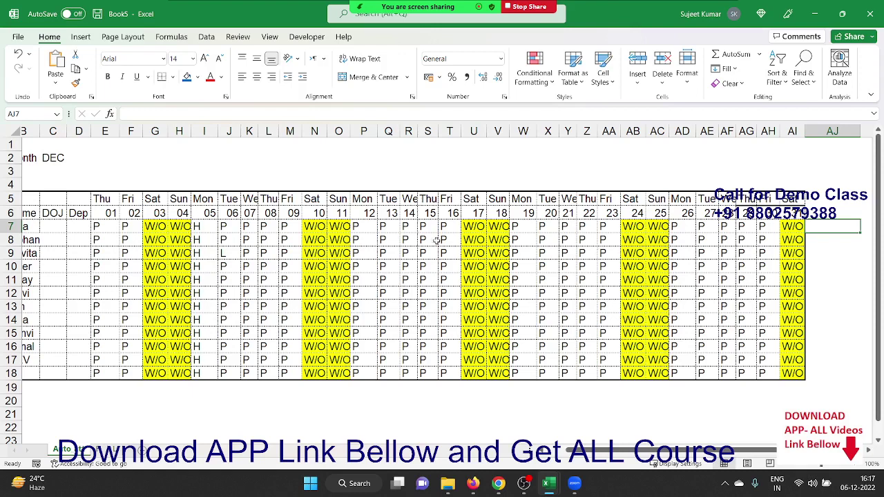
Step: Save the workbook to drive D: as VL-pr in Excel Workbook (.xlsx) format
click(97, 14)
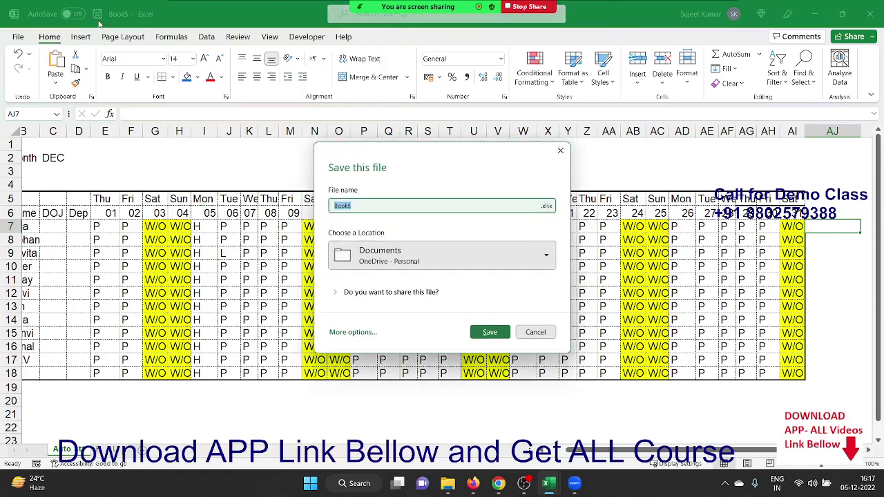
click(371, 262)
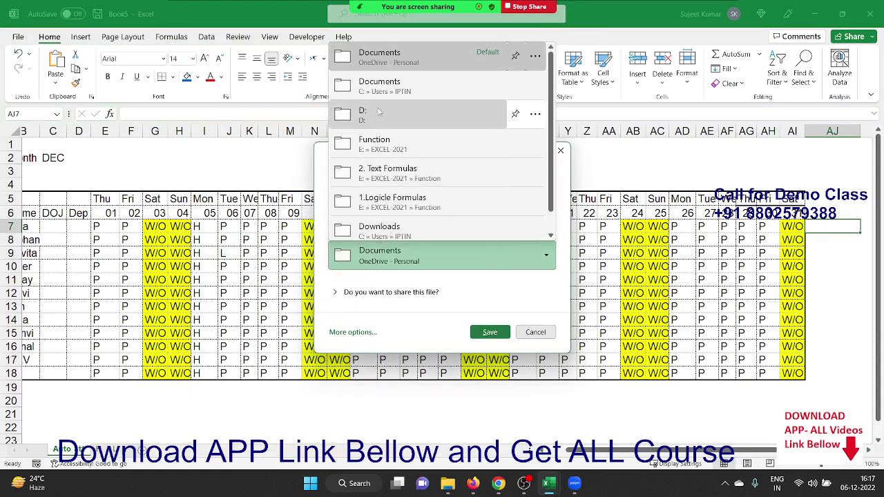
click(366, 115)
click(365, 206)
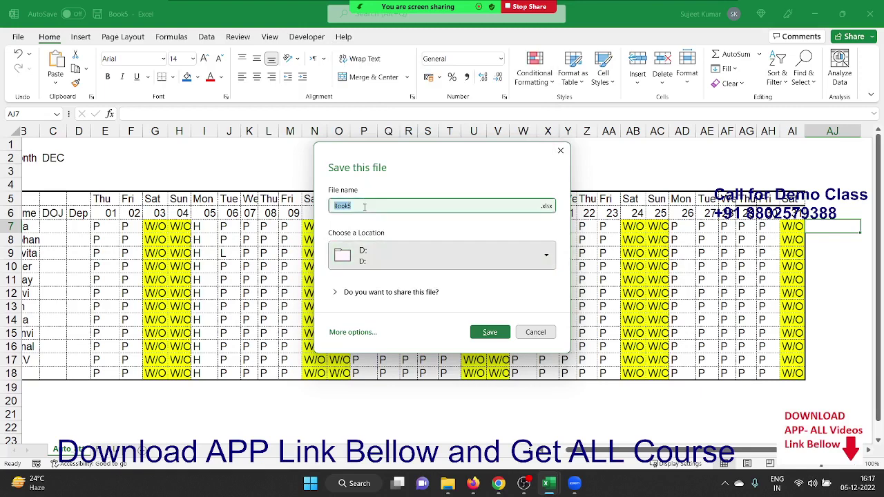
text(vi-)
text(pr)
click(546, 207)
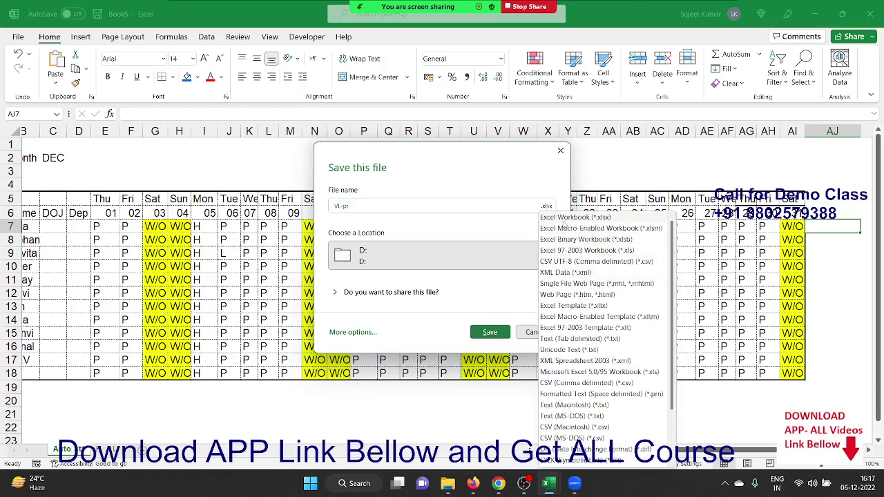
click(563, 220)
click(494, 332)
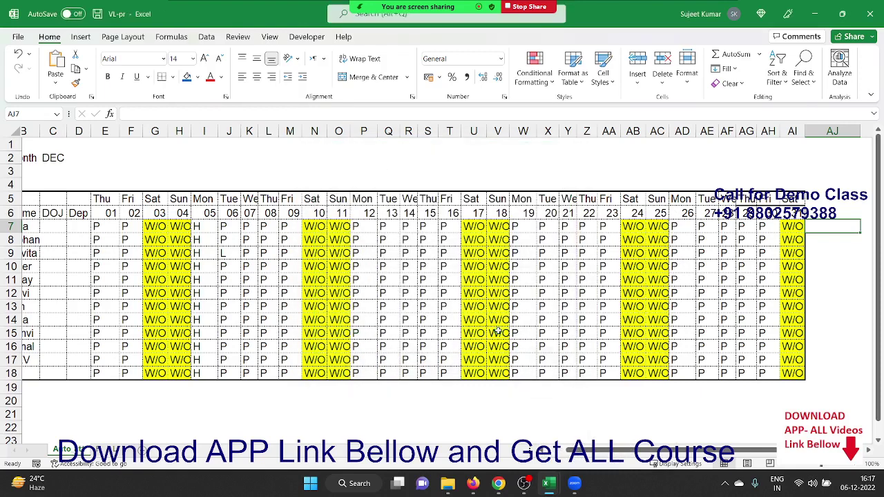
click(472, 224)
key(Left)
key(Left)
key(Left)
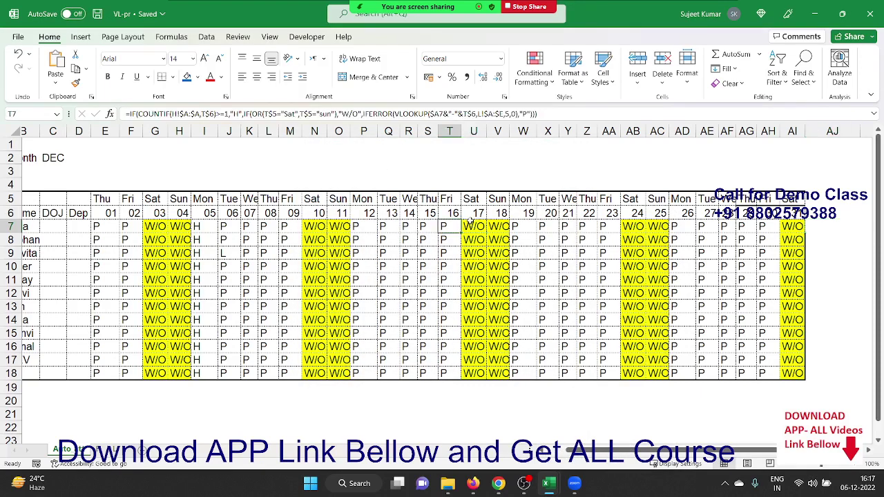
key(Left)
key(Left)
key(Left)
key(Left)
key(Left)
key(Left)
key(Left)
key(Left)
key(Left)
key(Left)
key(Left)
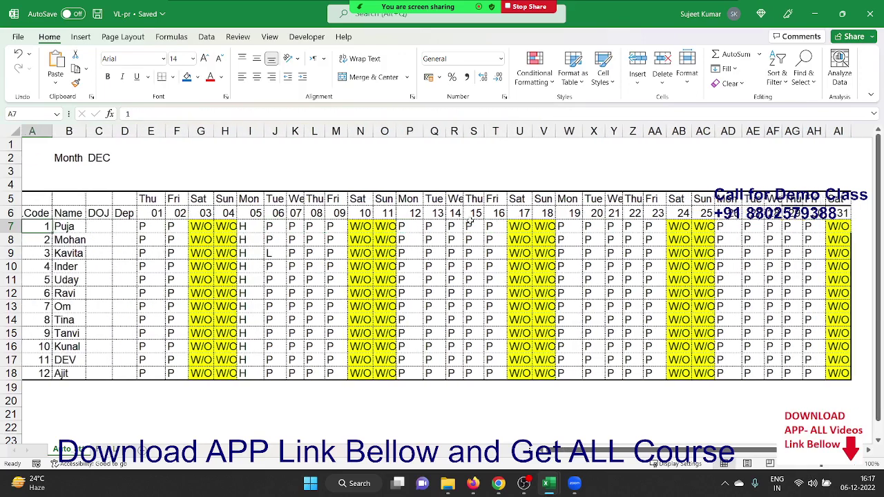
key(Right)
key(Right)
key(Right)
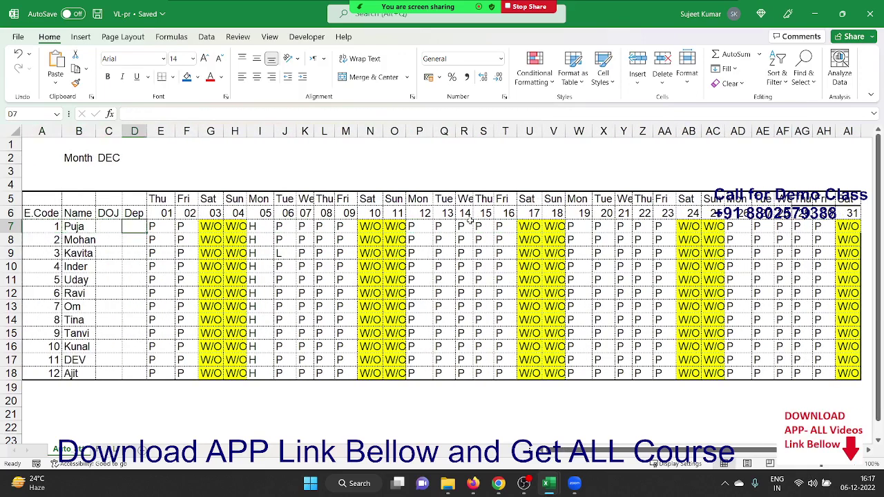
key(Right)
key(Up)
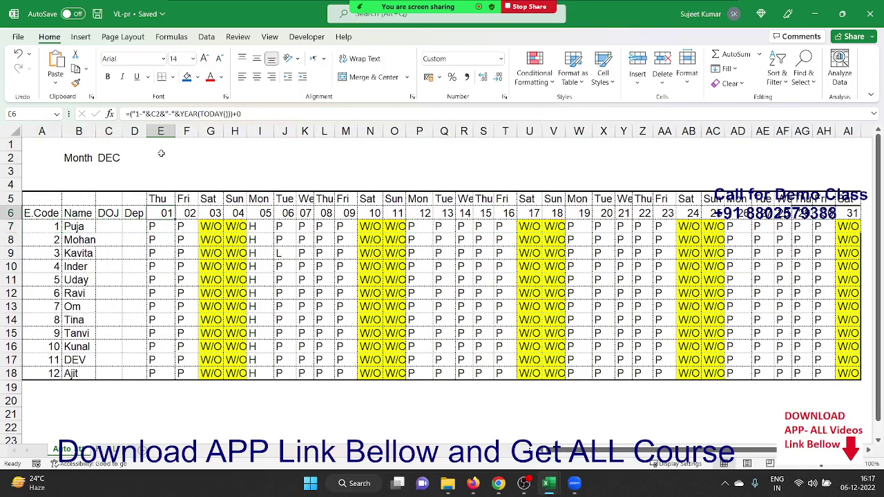
click(119, 158)
click(127, 159)
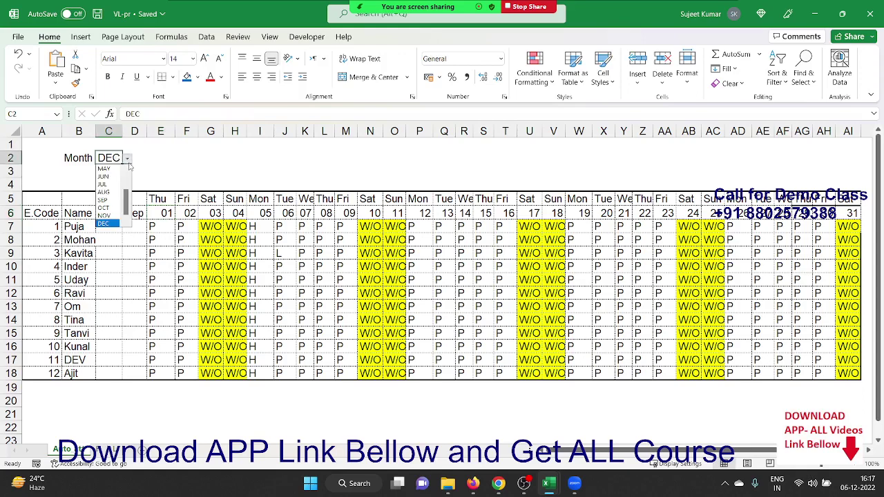
click(105, 216)
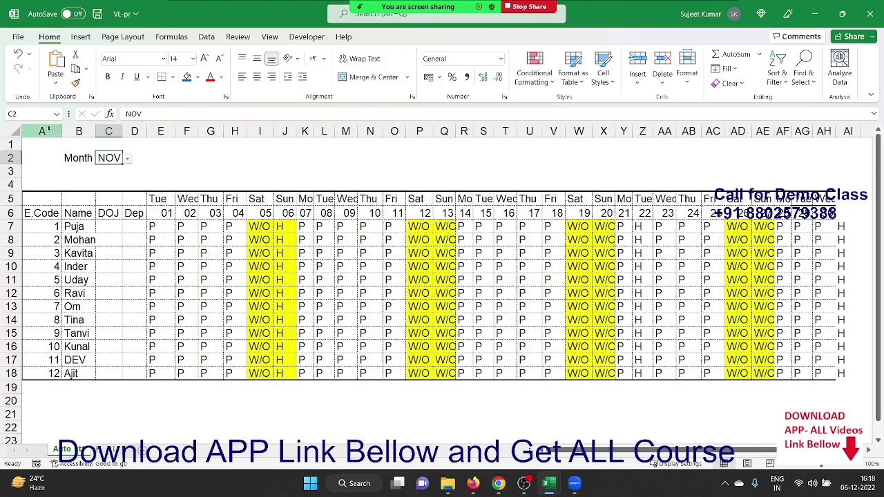
click(127, 159)
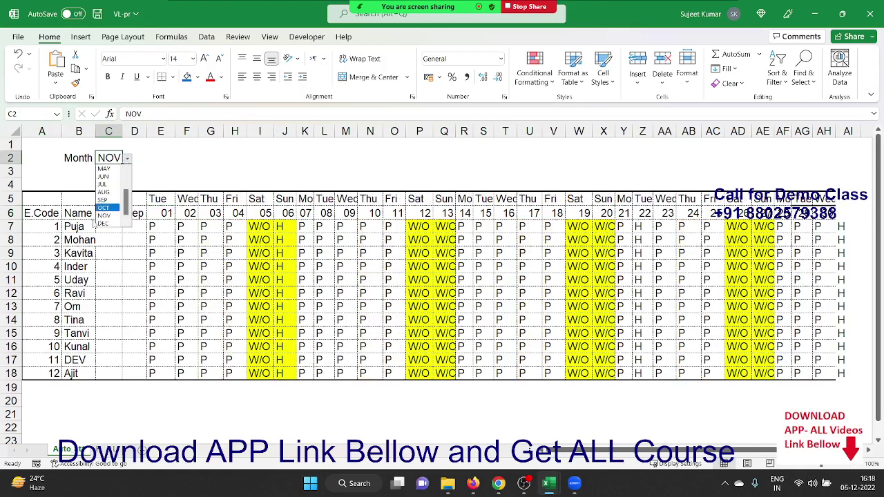
click(102, 224)
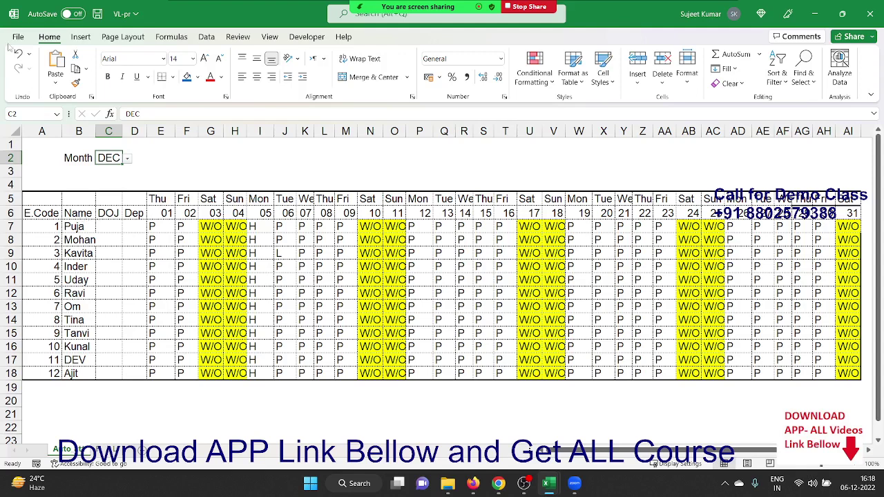
click(97, 14)
mouse_move(473, 489)
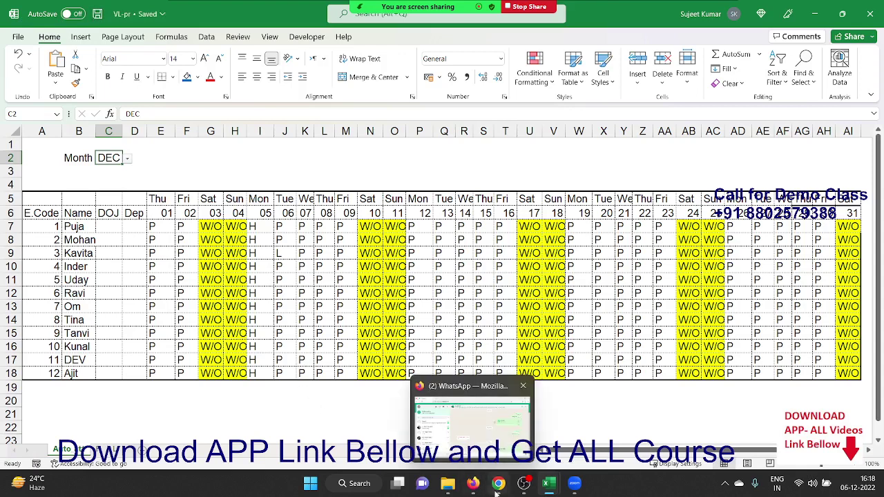
mouse_move(500, 483)
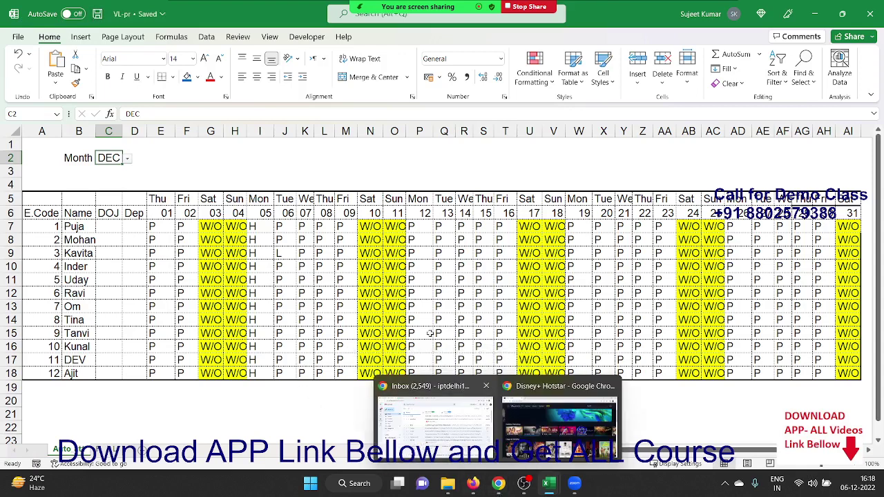